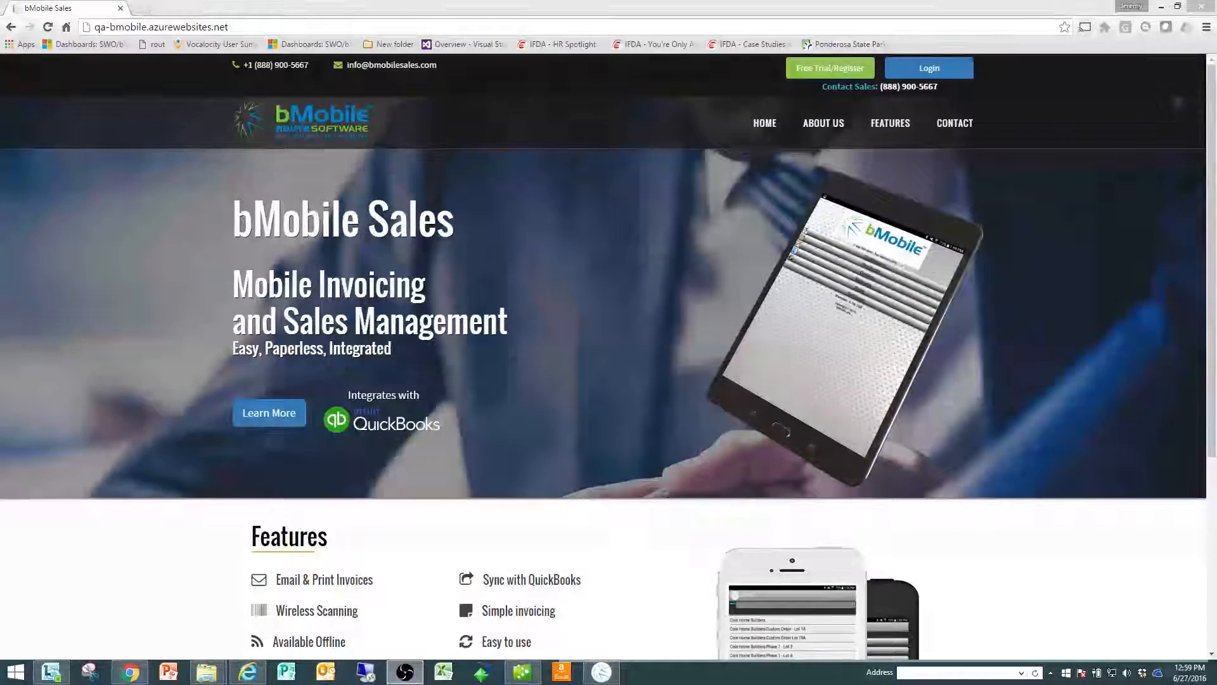
Step: Open the login page and replace the prefilled email with the bMobile Sales account's email address
{"action": "left_click", "coordinate": [925, 75]}
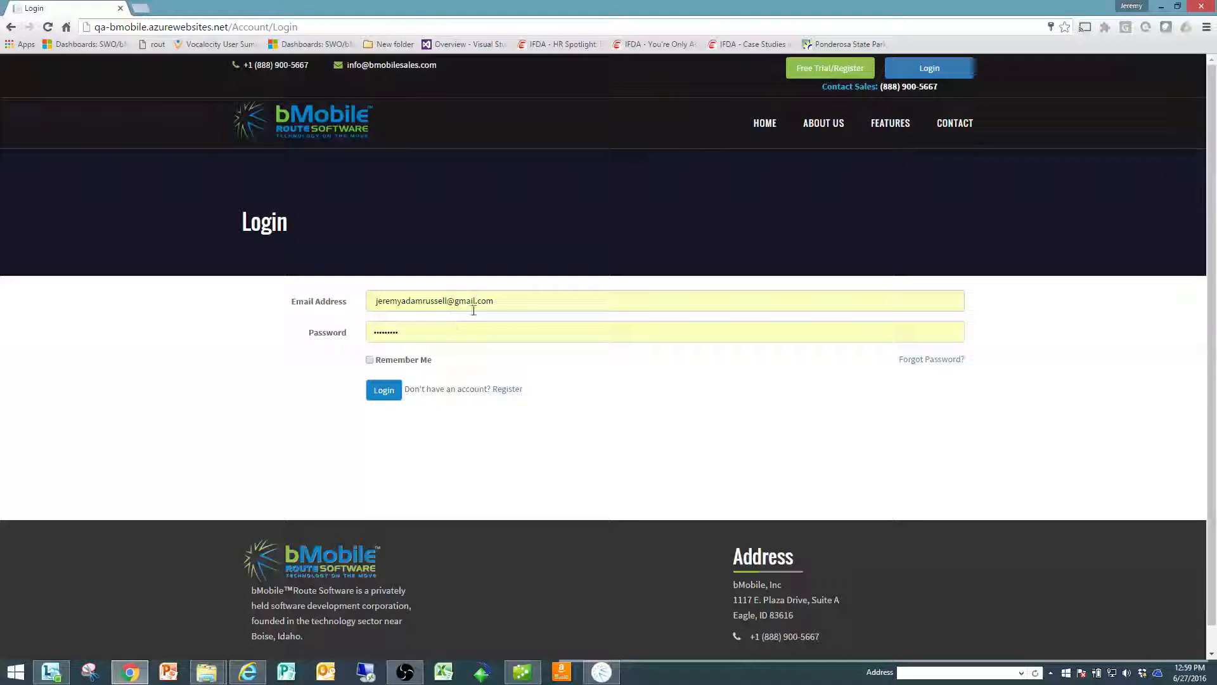
{"action": "triple_click", "coordinate": [505, 304]}
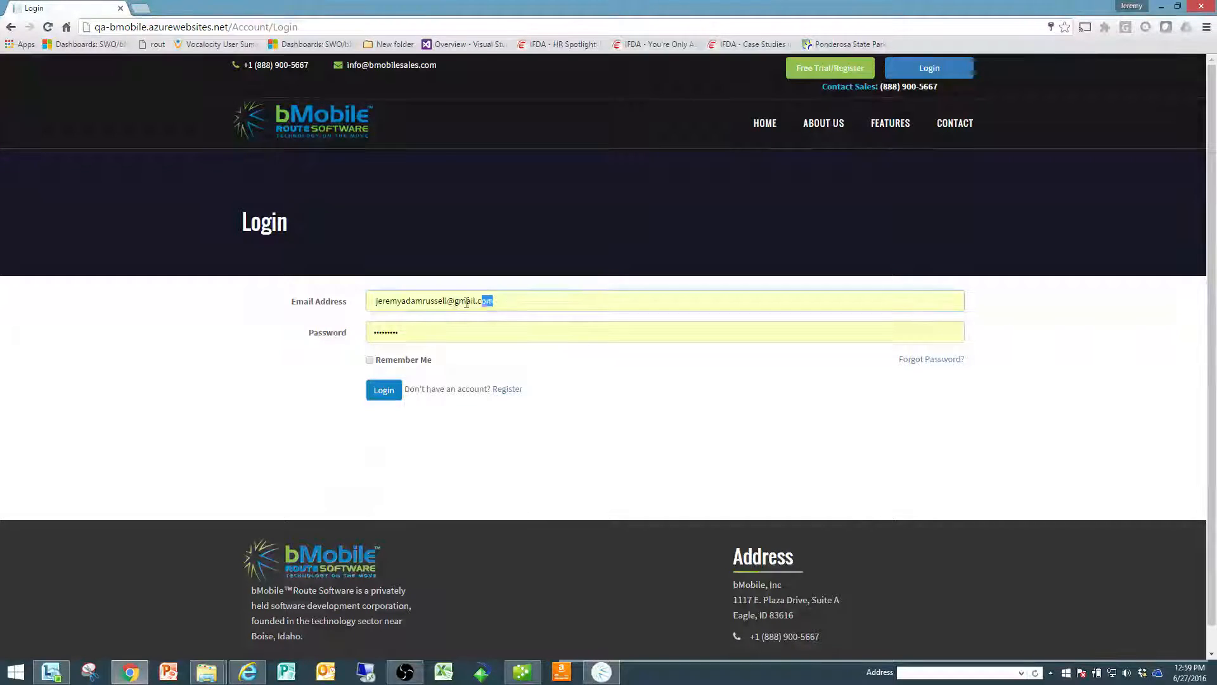
{"action": "left_click", "coordinate": [282, 299]}
{"action": "type", "text": "sm"}
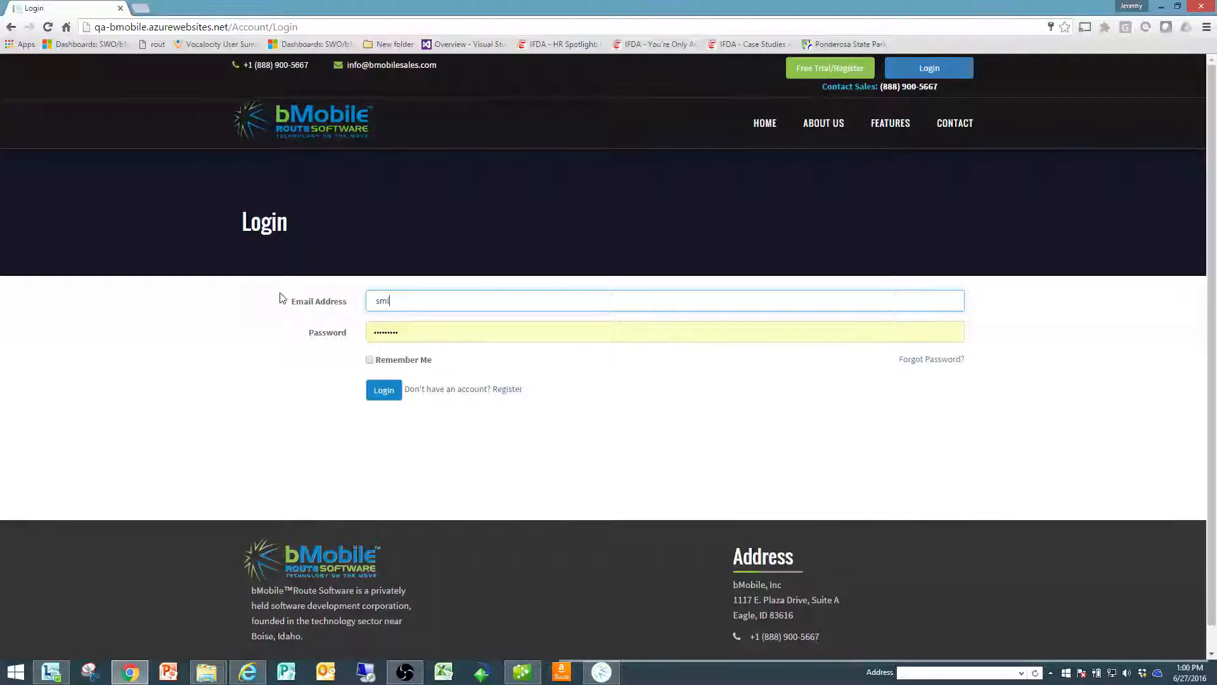
{"action": "key", "text": "BackSpace"}
{"action": "key", "text": "BackSpace"}
{"action": "type", "text": "bm"}
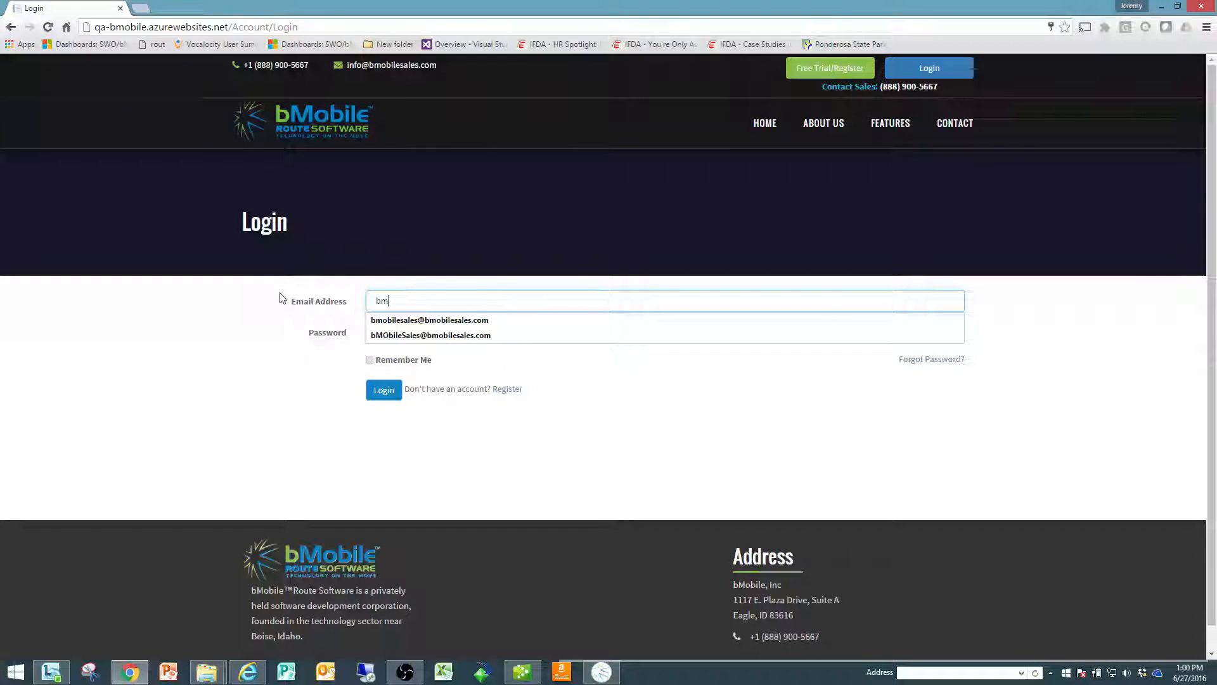
{"action": "left_click", "coordinate": [399, 320]}
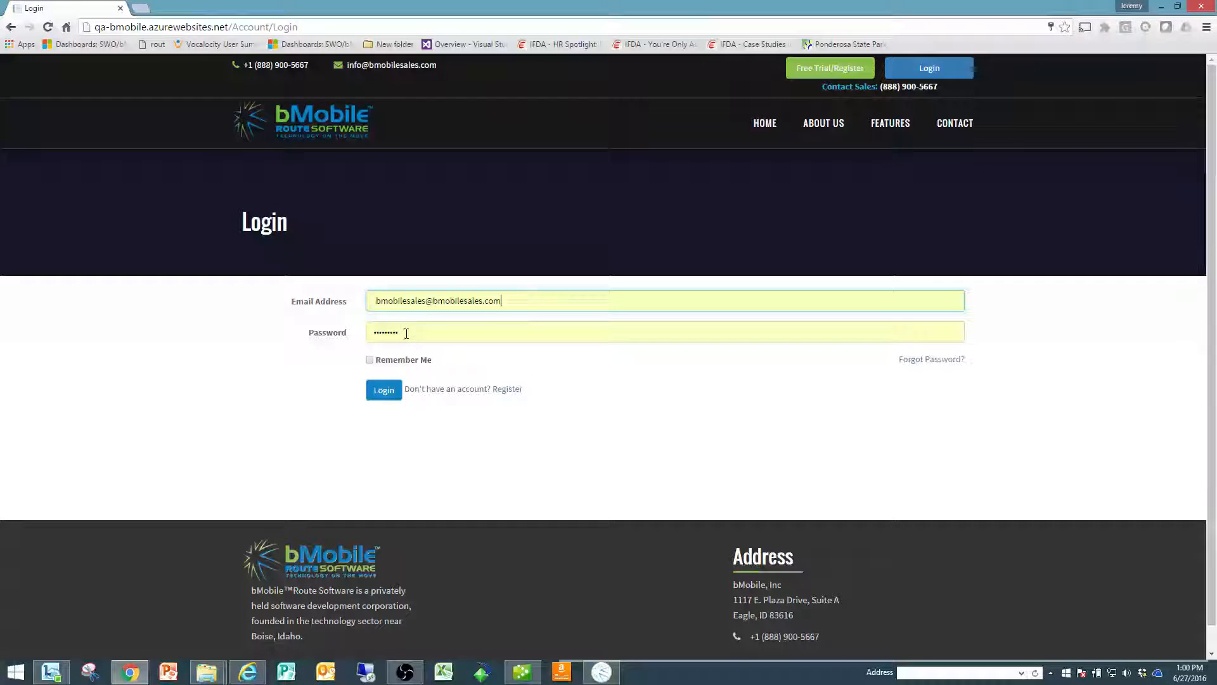
Step: Enter the account password and log in
{"action": "left_click", "coordinate": [323, 332]}
{"action": "type", "text": "••••"}
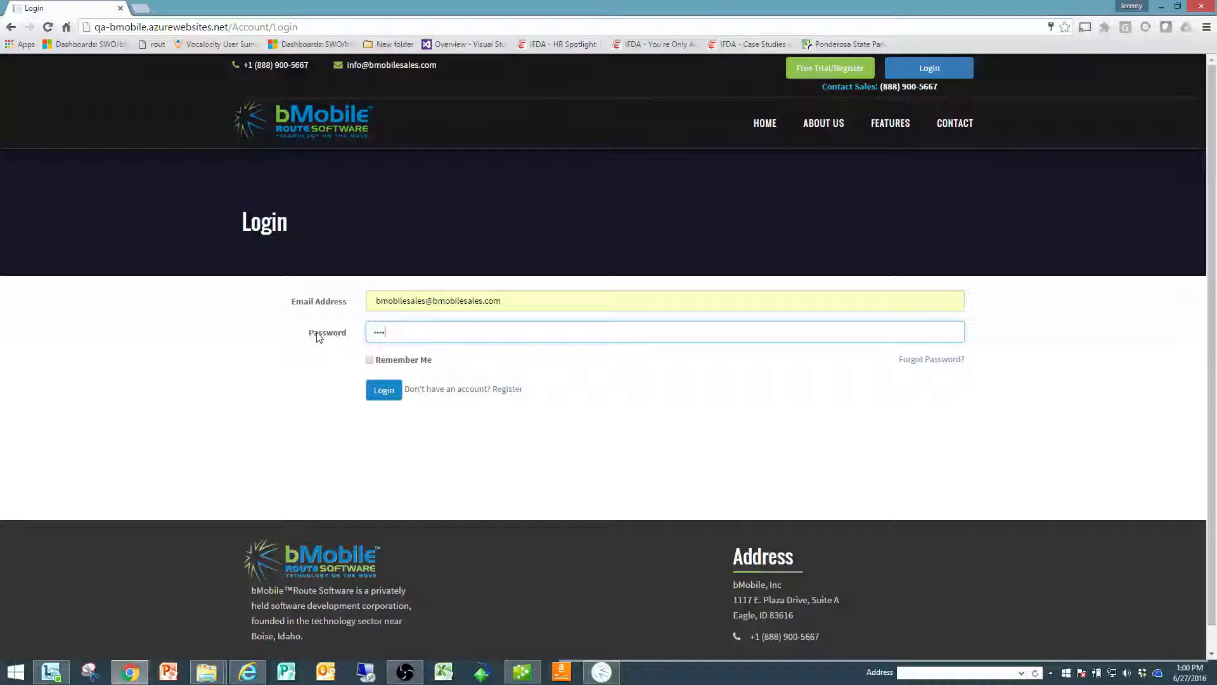
{"action": "type", "text": "•••••"}
{"action": "key", "text": "Return"}
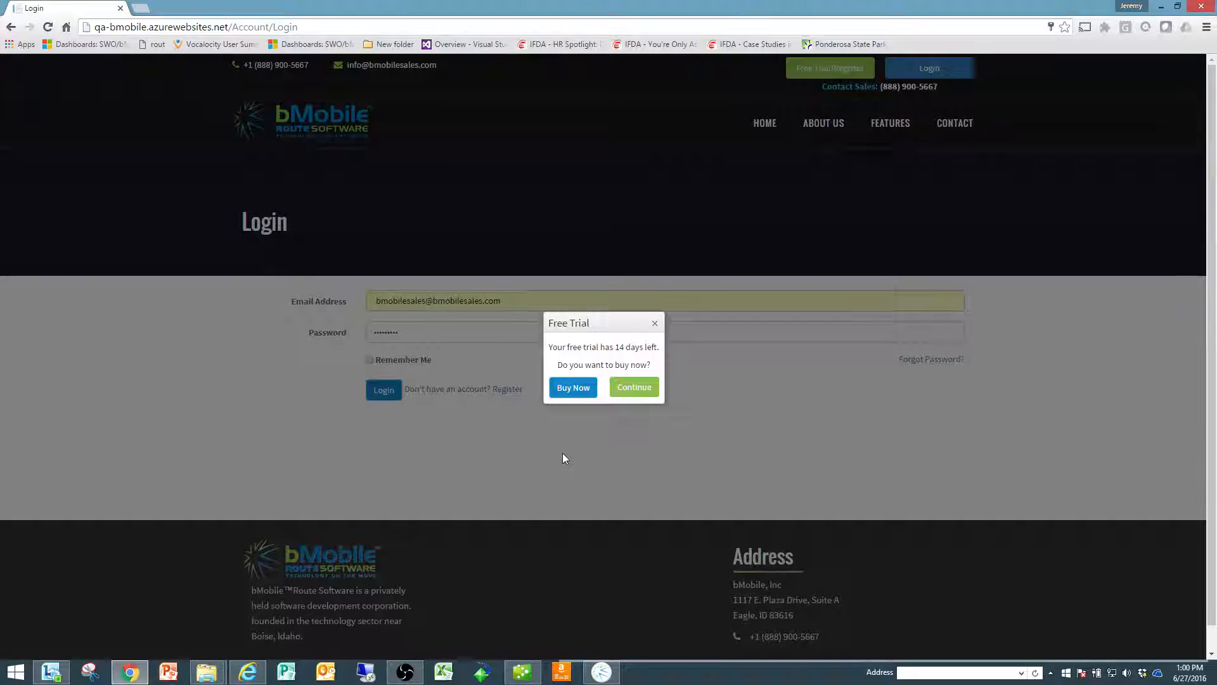
Step: Choose to buy the subscription now and enter the cardholder's name and card number in the credit card form
{"action": "left_click", "coordinate": [572, 387]}
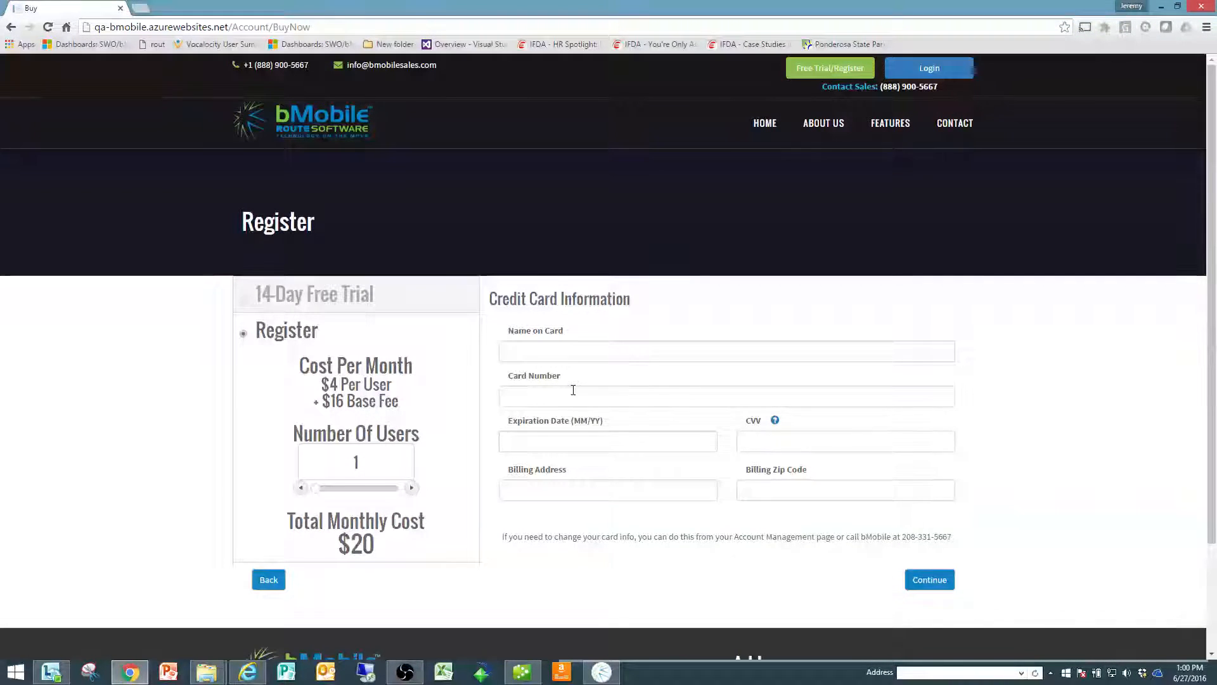
{"action": "left_click", "coordinate": [546, 351]}
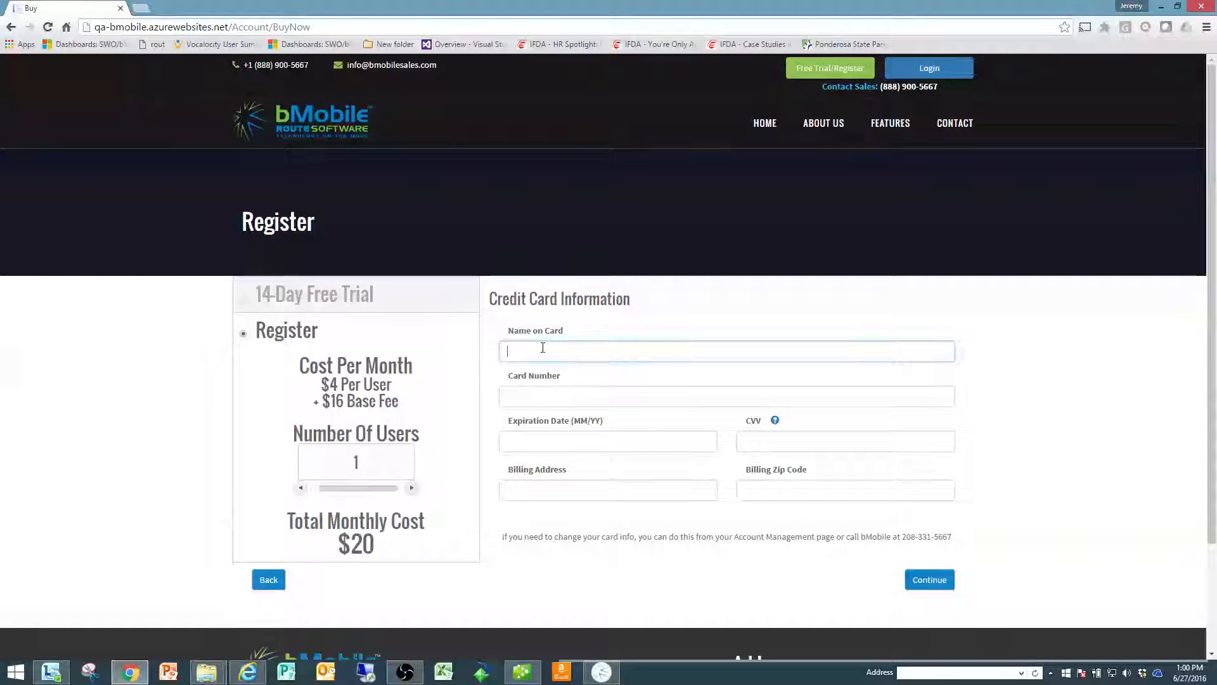
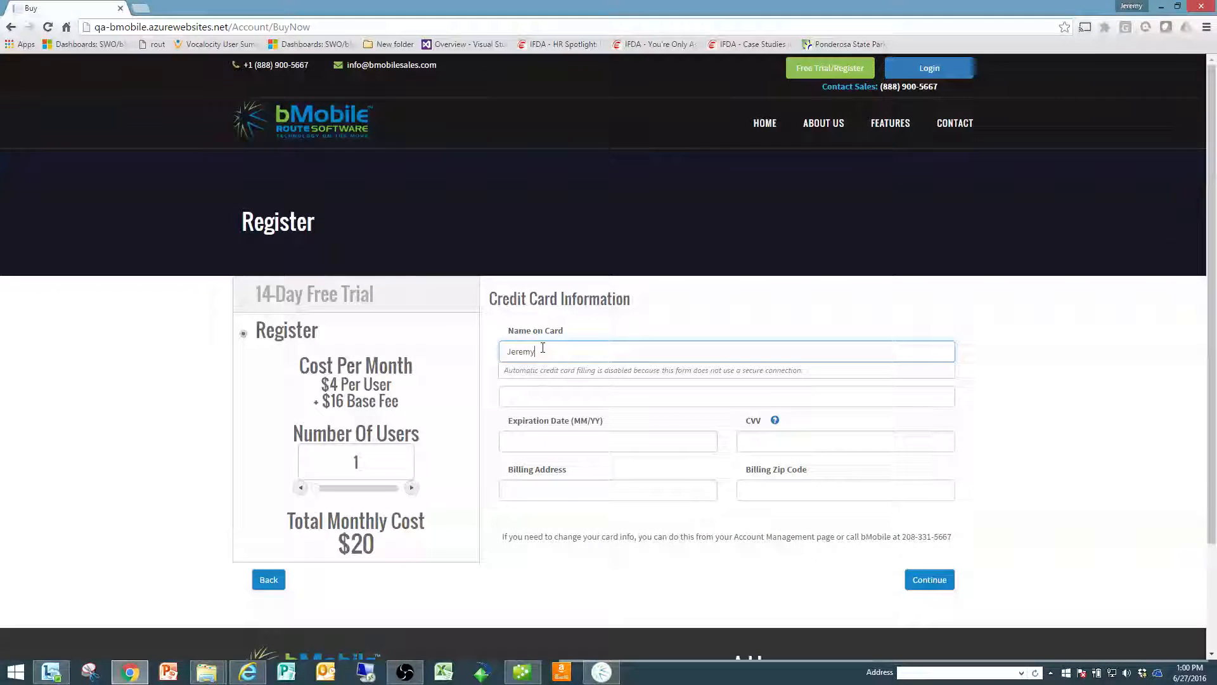
{"action": "key", "text": "Tab"}
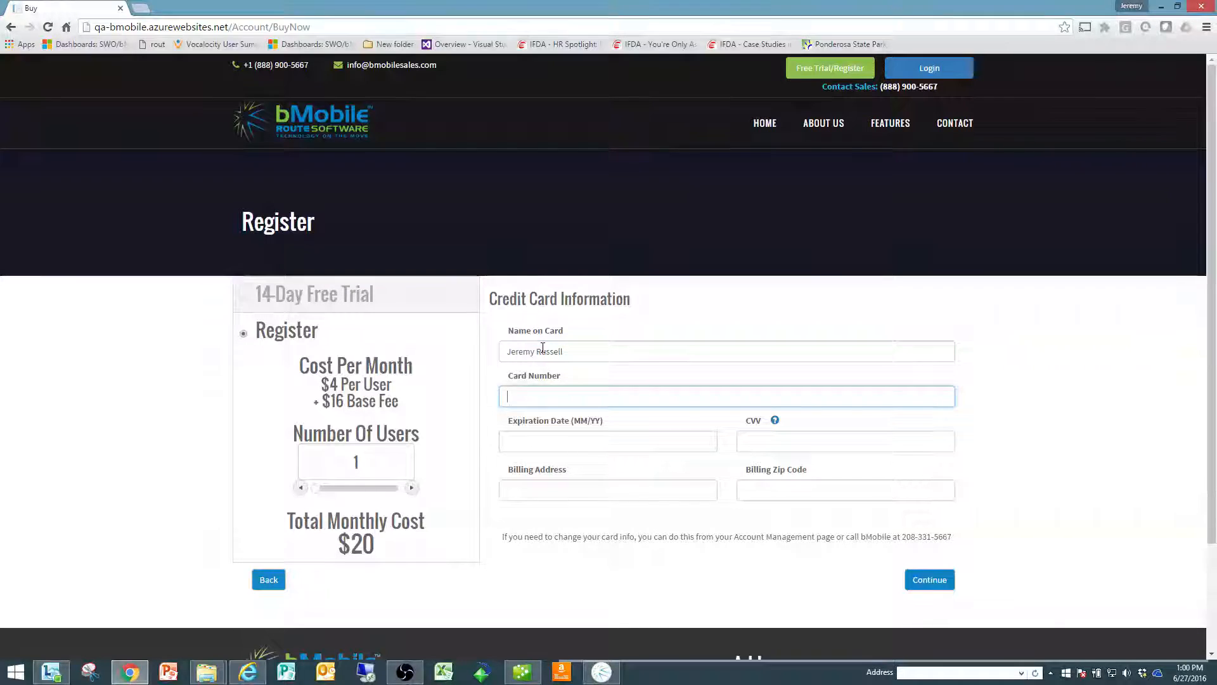
{"action": "type", "text": "44442222"}
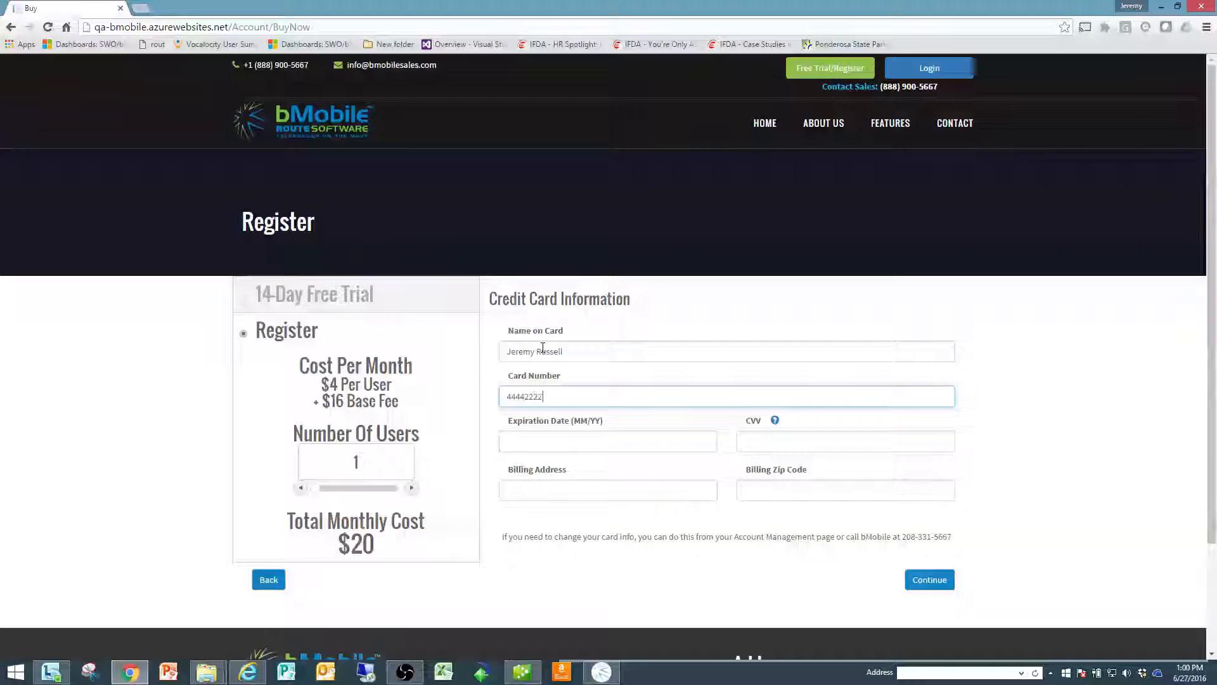
{"action": "key", "text": "BackSpace"}
{"action": "key", "text": "BackSpace"}
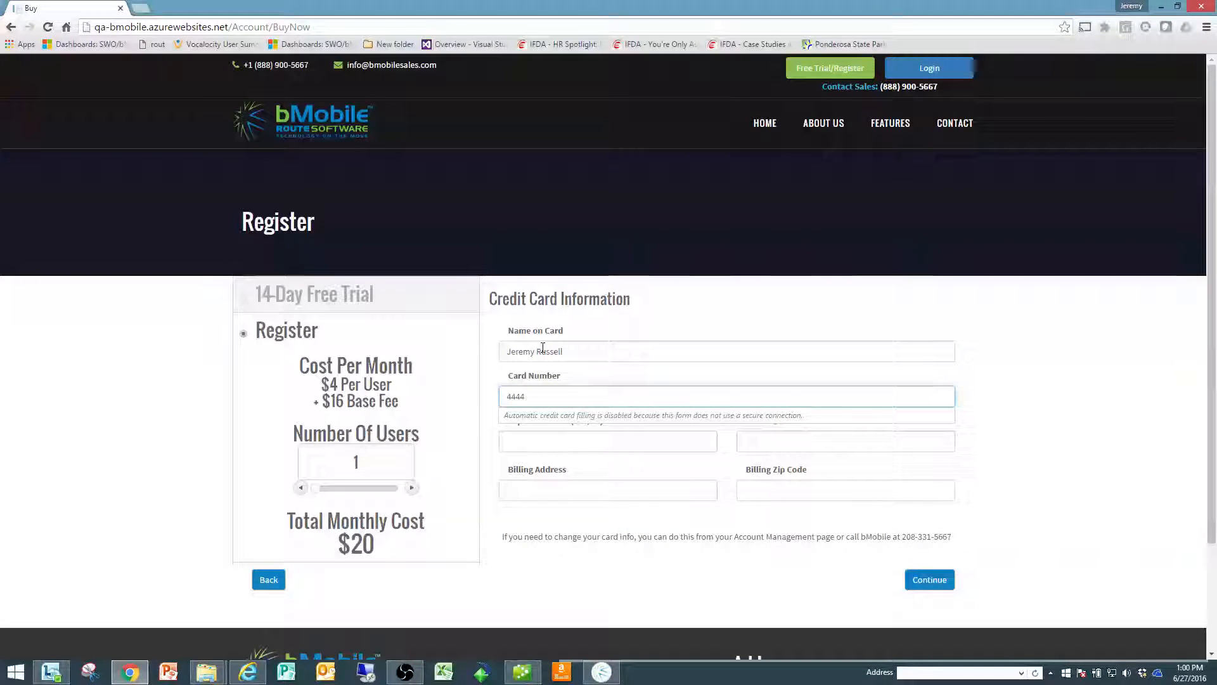
{"action": "type", "text": "333322221111"}
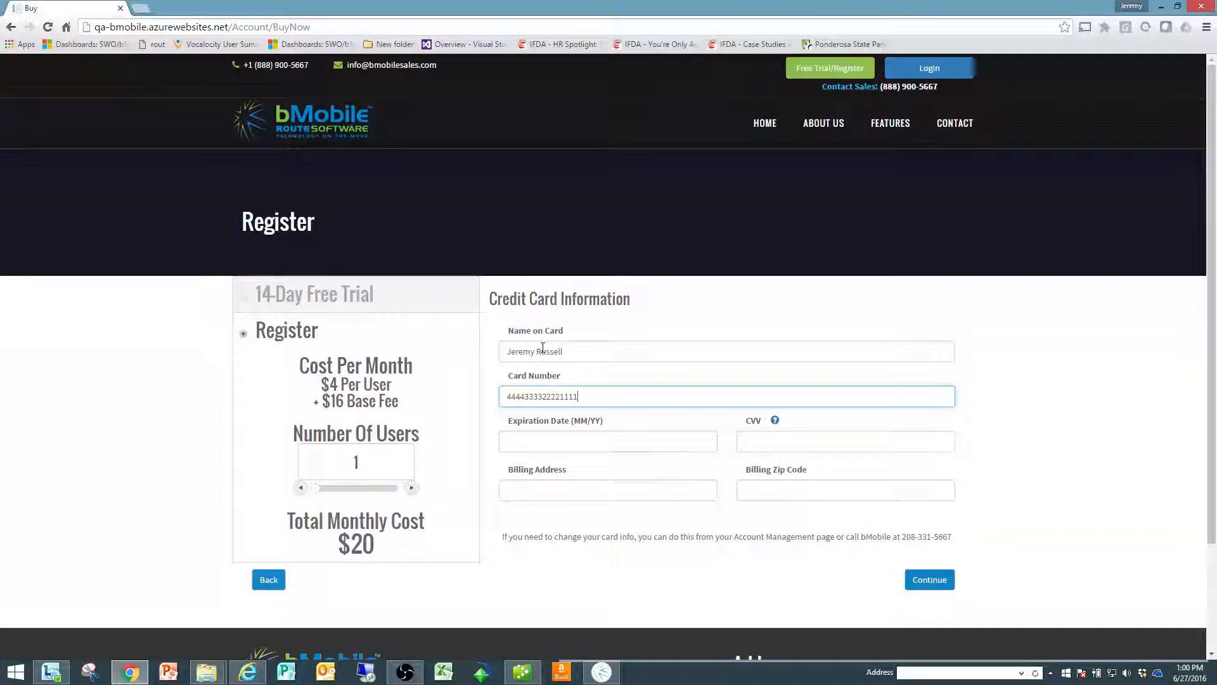
Step: Enter the card's expiration date and CVV code
{"action": "key", "text": "Tab"}
{"action": "type", "text": "03/"}
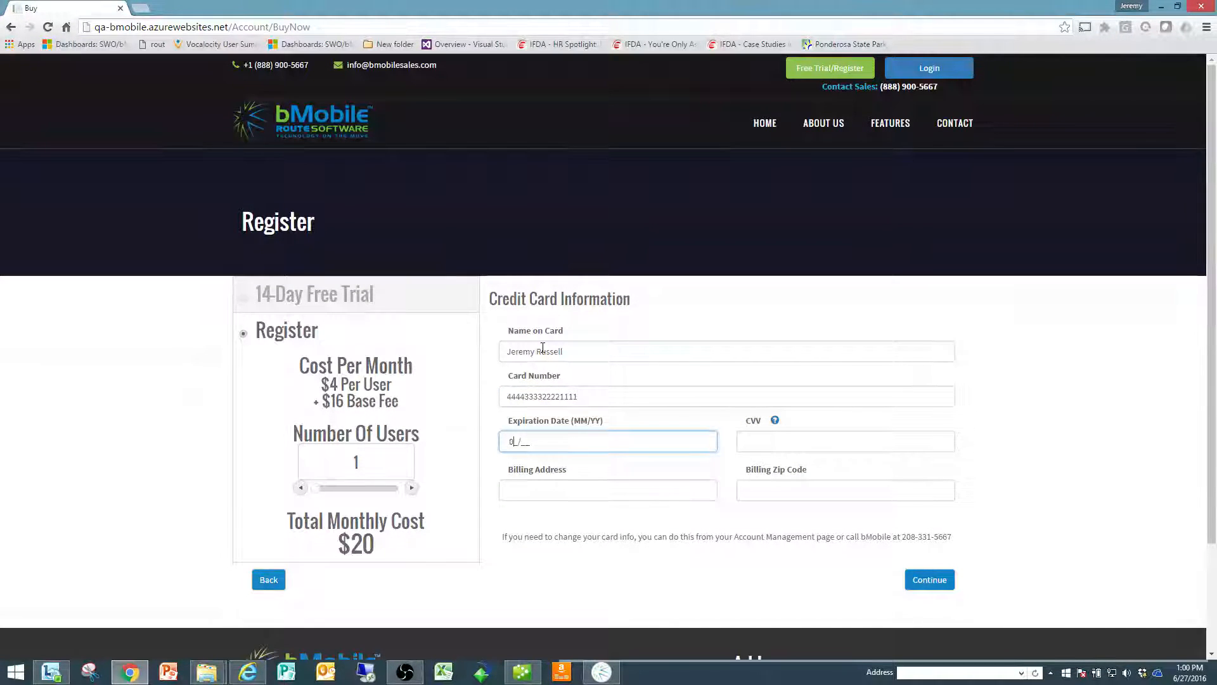
{"action": "type", "text": "20"}
{"action": "key", "text": "Tab"}
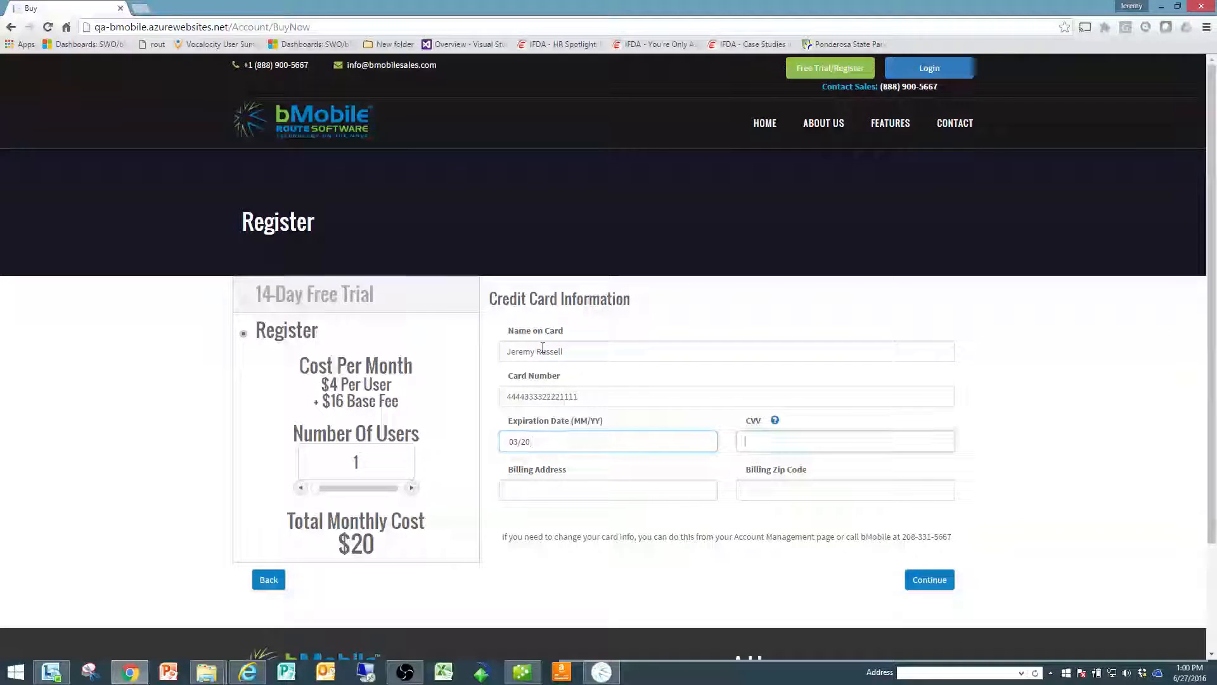
{"action": "type", "text": "123"}
{"action": "key", "text": "Tab"}
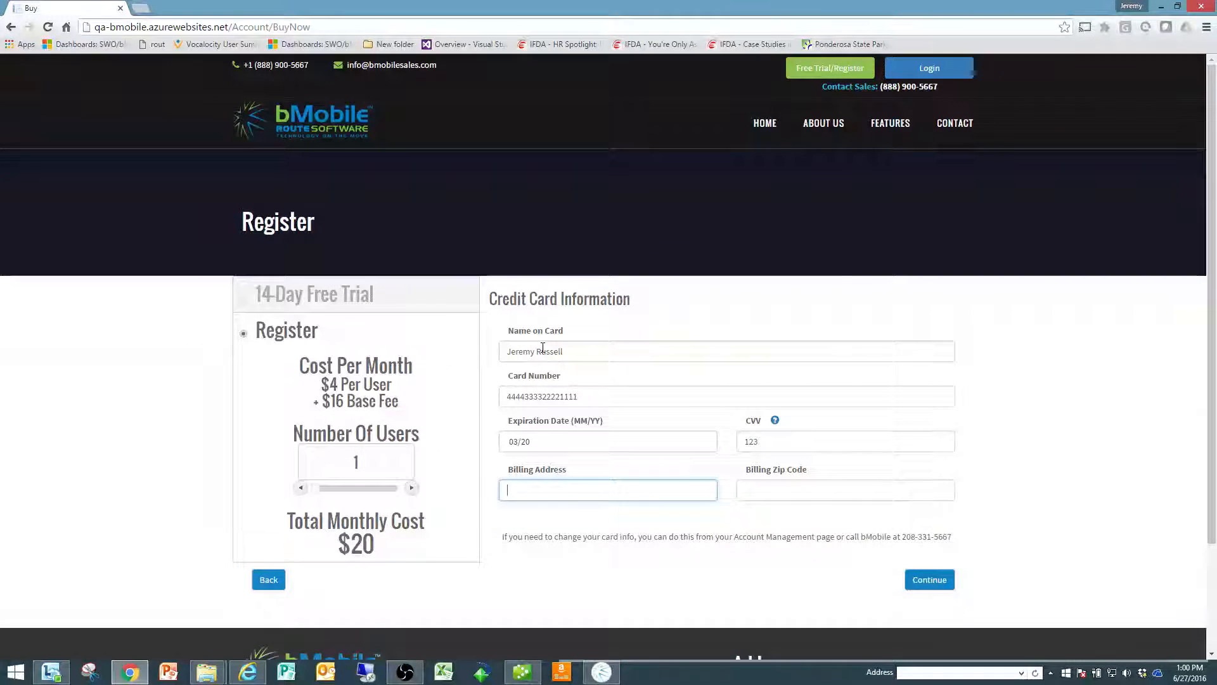
Step: Fill in the billing address and zip code, then submit the payment and accept the immediate charge
{"action": "type", "text": "123 mi"}
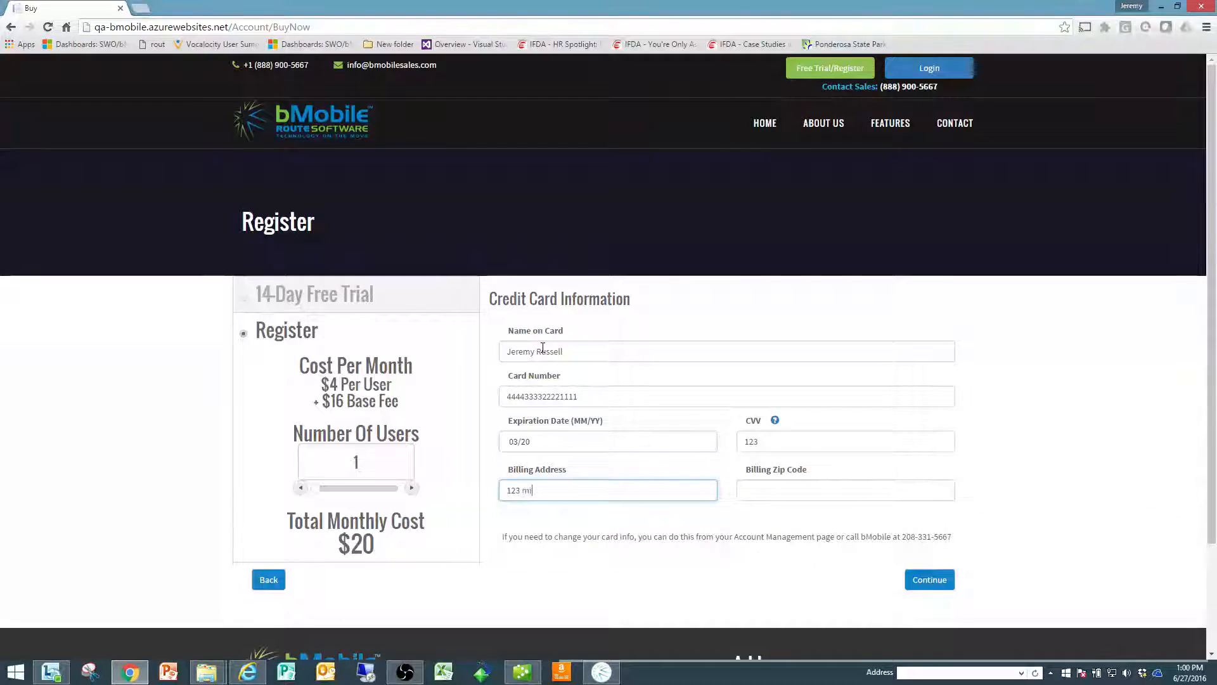
{"action": "type", "text": "an"}
{"action": "key", "text": "Tab"}
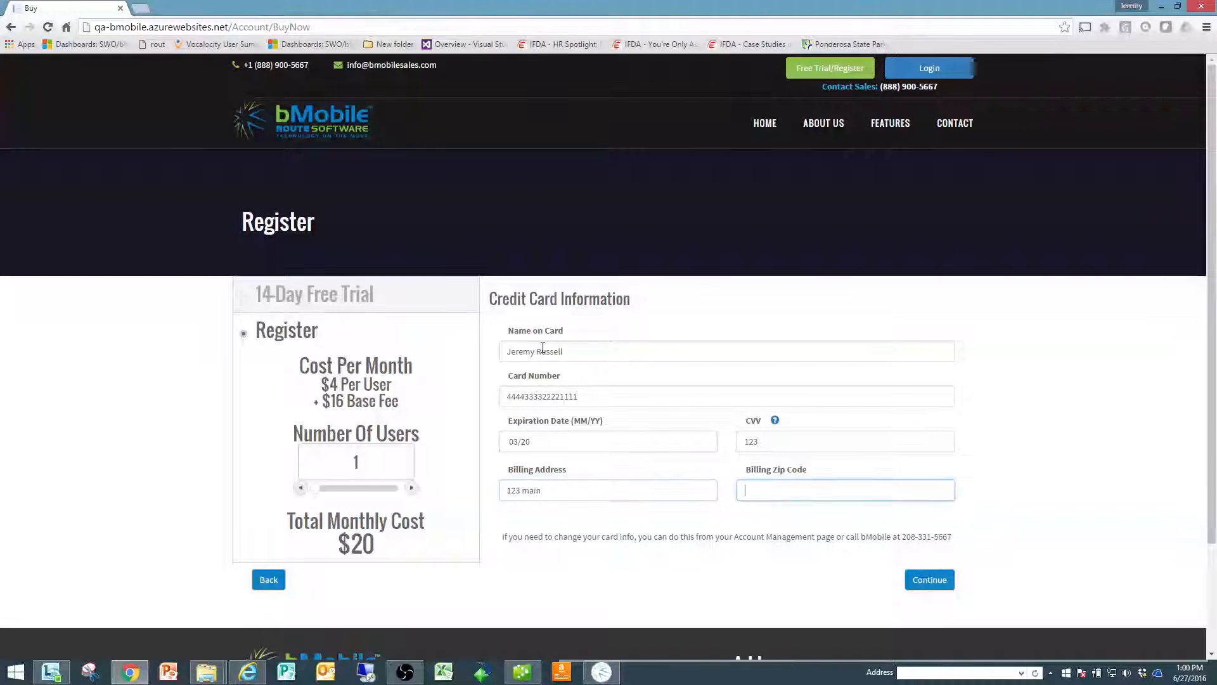
{"action": "type", "text": "83616"}
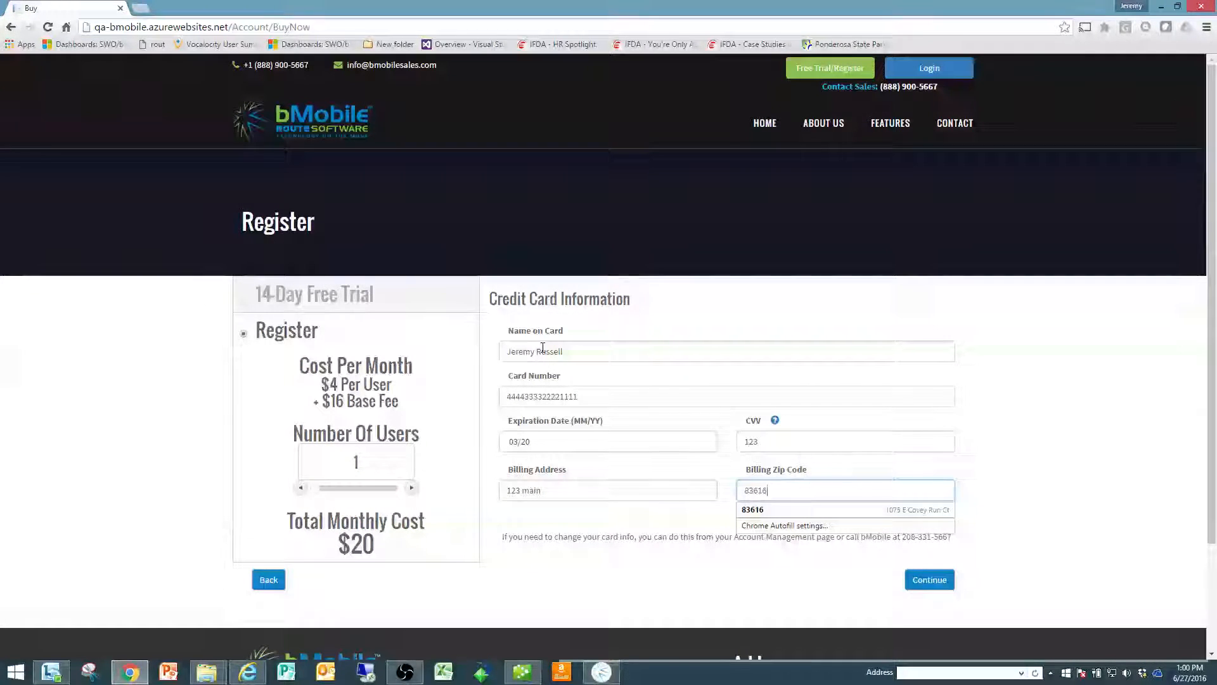
{"action": "left_click", "coordinate": [929, 580]}
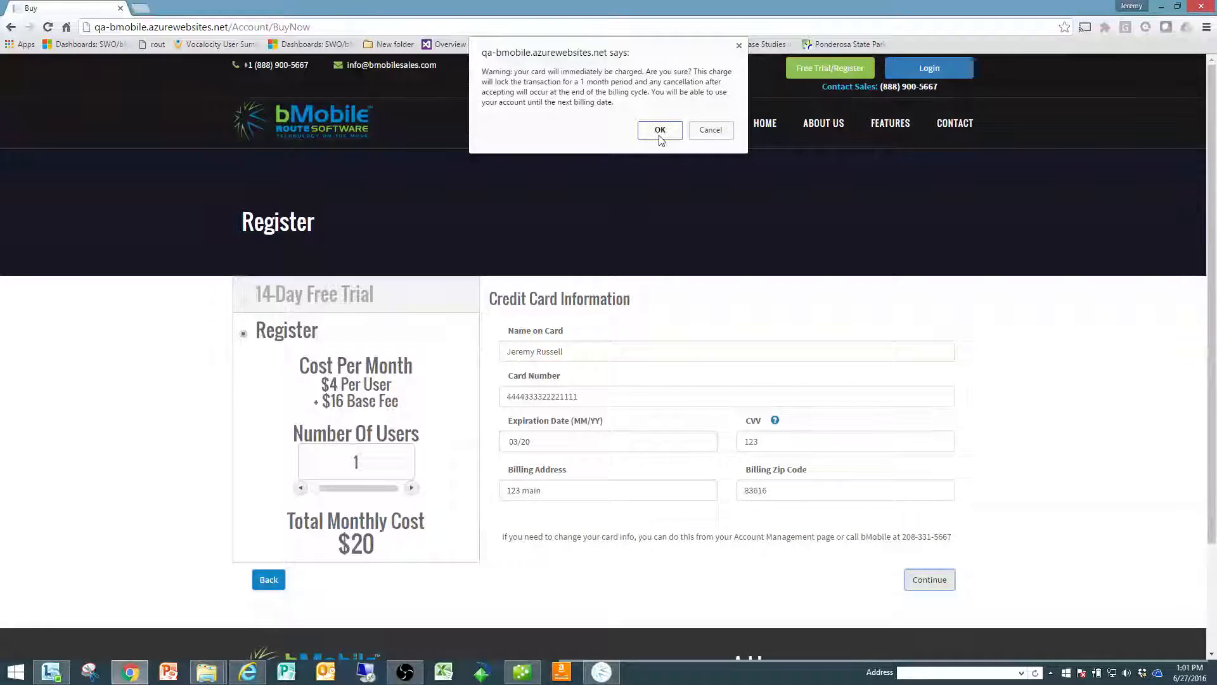
{"action": "left_click", "coordinate": [659, 137]}
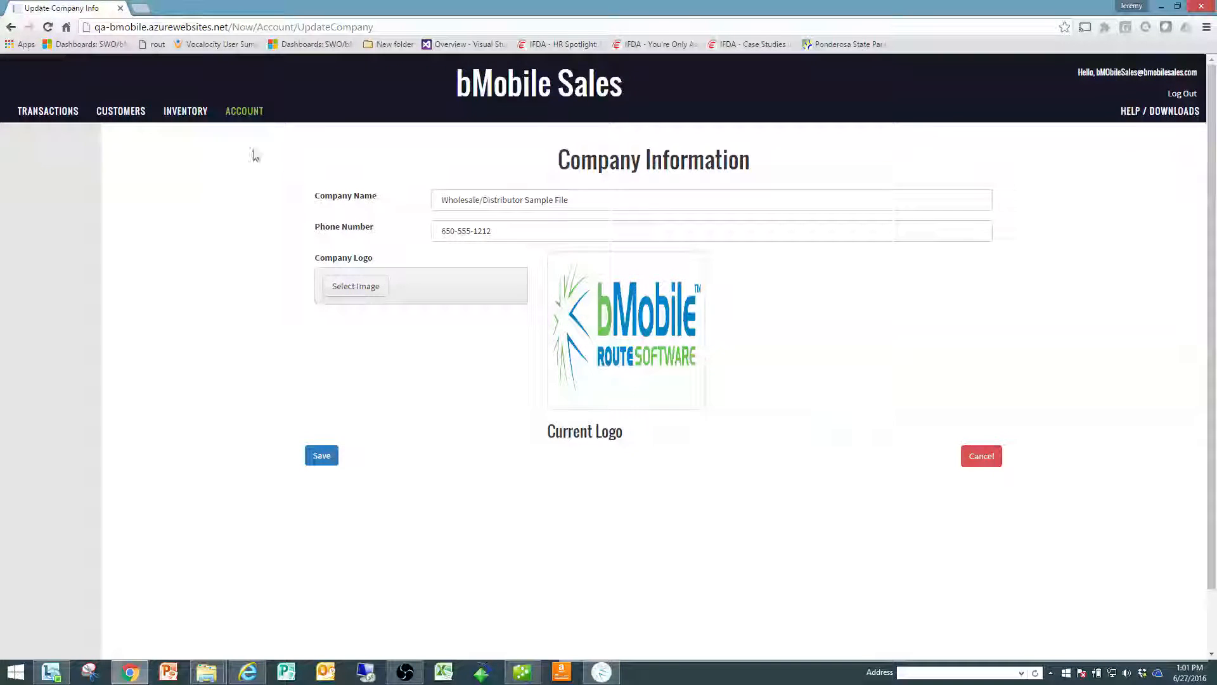
Step: Return to Account Management, change the current plan to 3 users and save it
{"action": "left_click", "coordinate": [3, 30]}
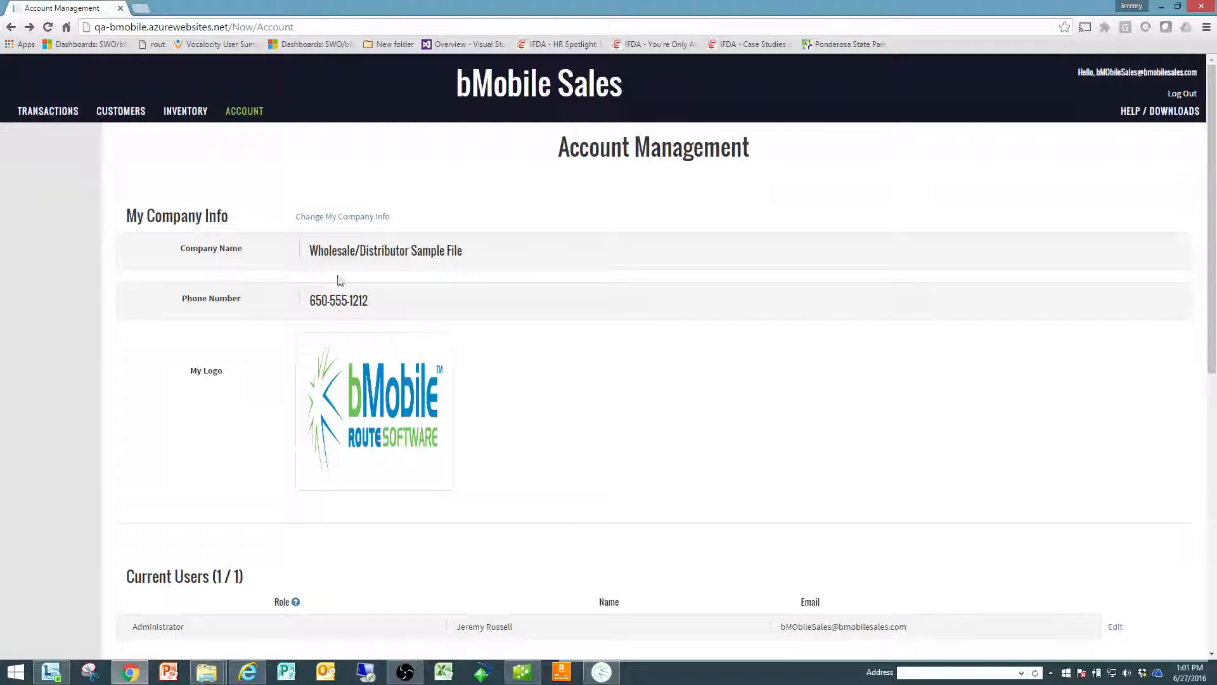
{"action": "scroll", "coordinate": [394, 461], "scroll_direction": "down", "scroll_amount": 3}
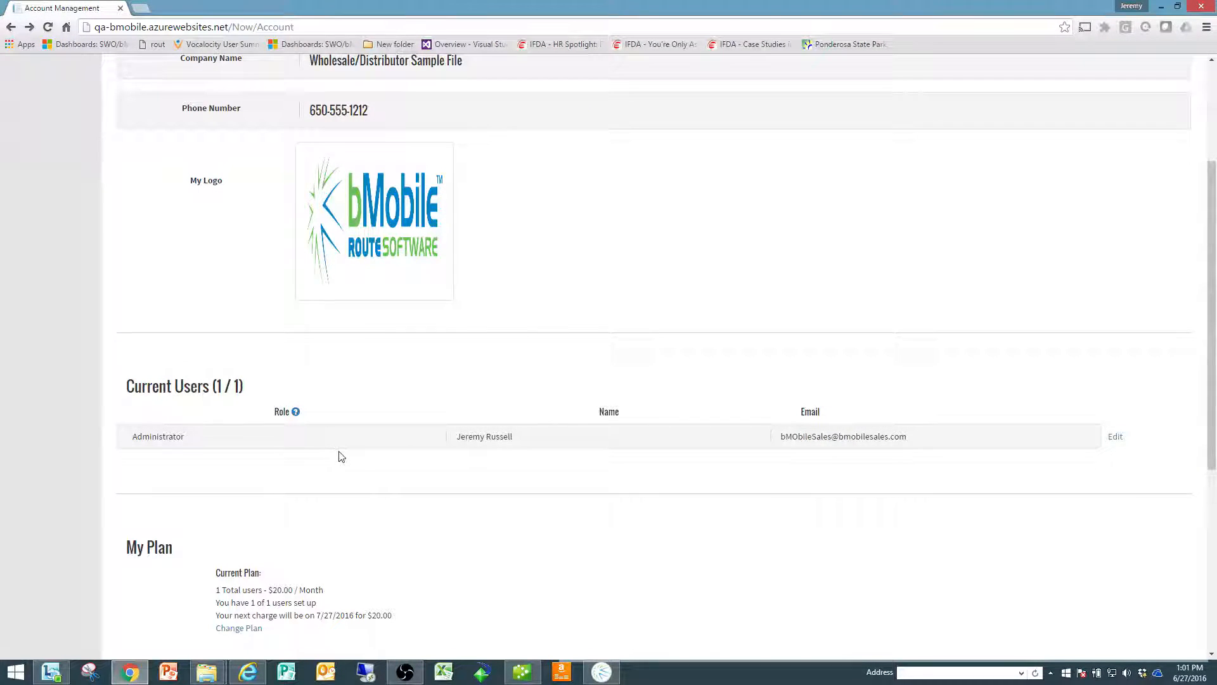
{"action": "scroll", "coordinate": [339, 564], "scroll_direction": "down", "scroll_amount": 2}
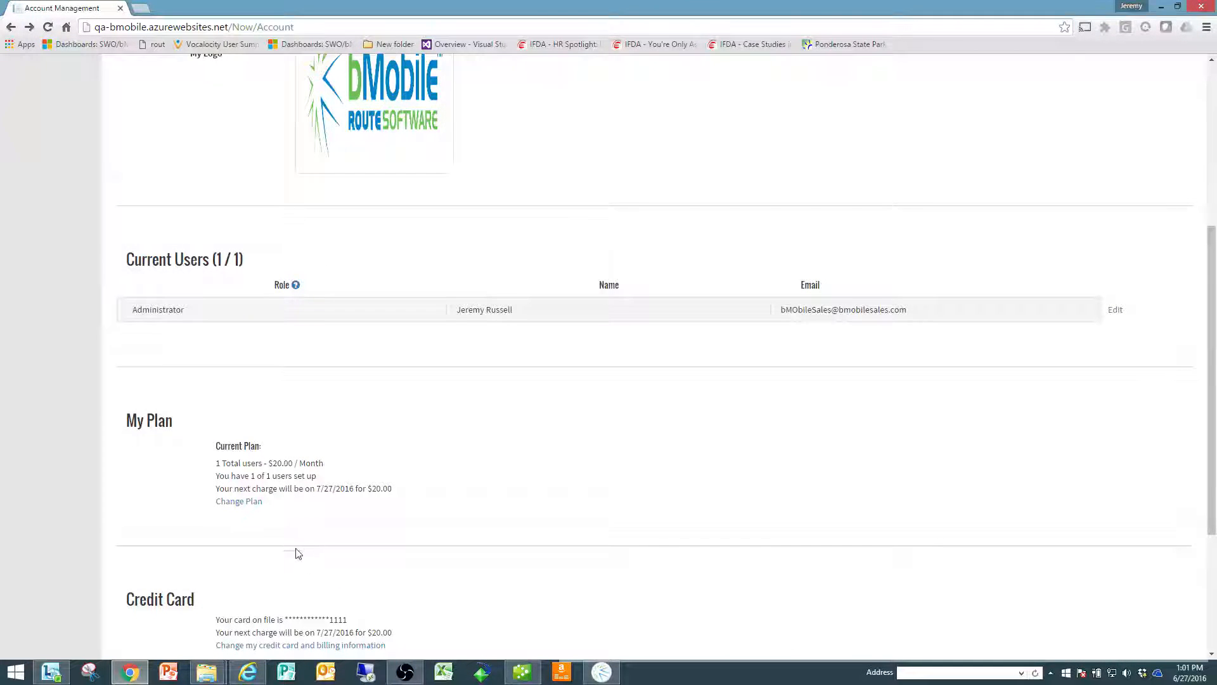
{"action": "left_click", "coordinate": [250, 505]}
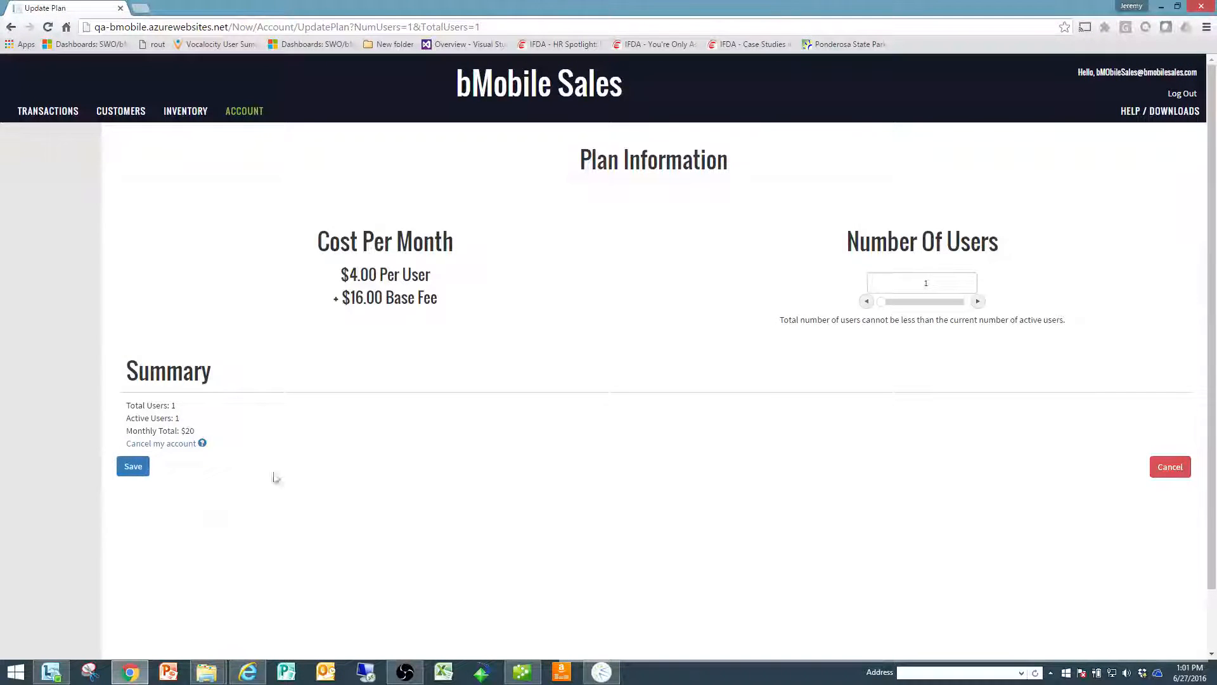
{"action": "double_click", "coordinate": [977, 302]}
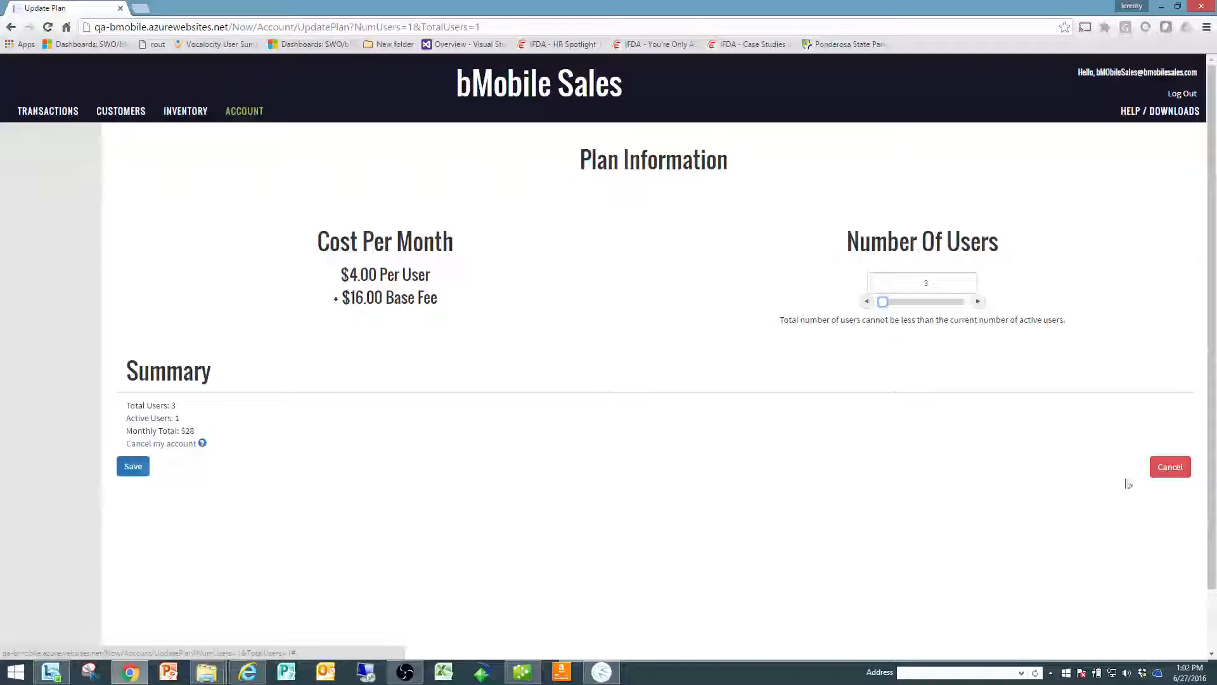
{"action": "left_click", "coordinate": [130, 475]}
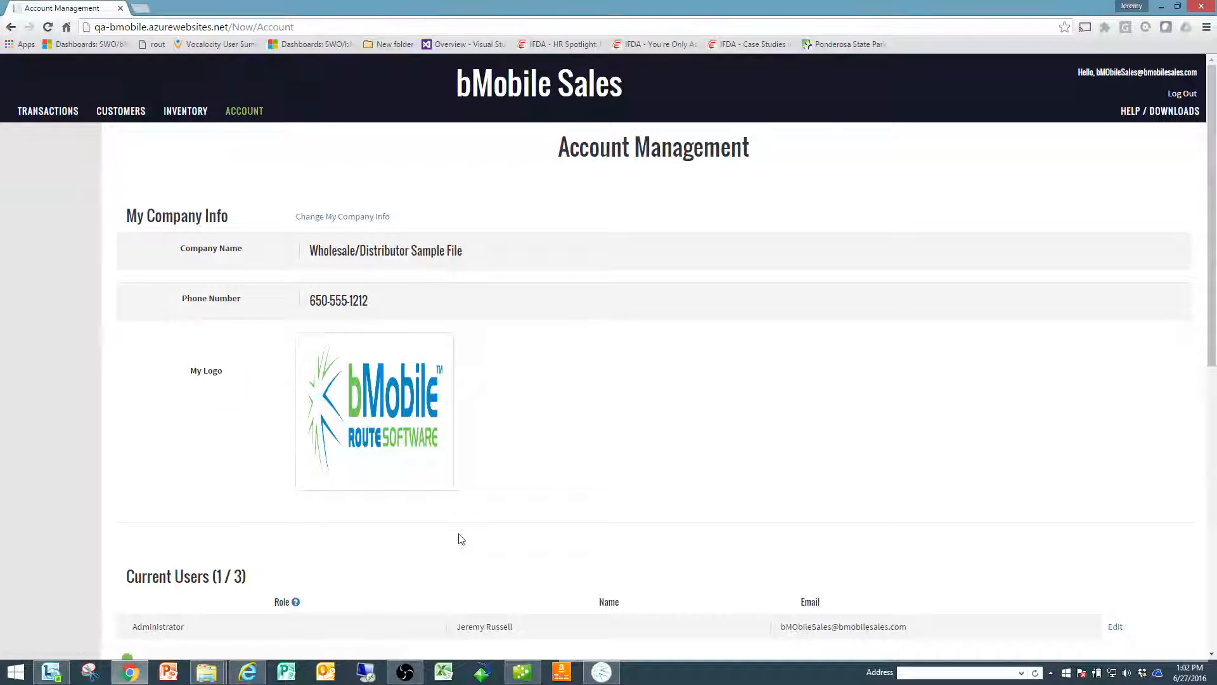
Step: Start adding a new user under Current Users and enter the user's full name
{"action": "scroll", "coordinate": [444, 539], "scroll_direction": "down", "scroll_amount": 2}
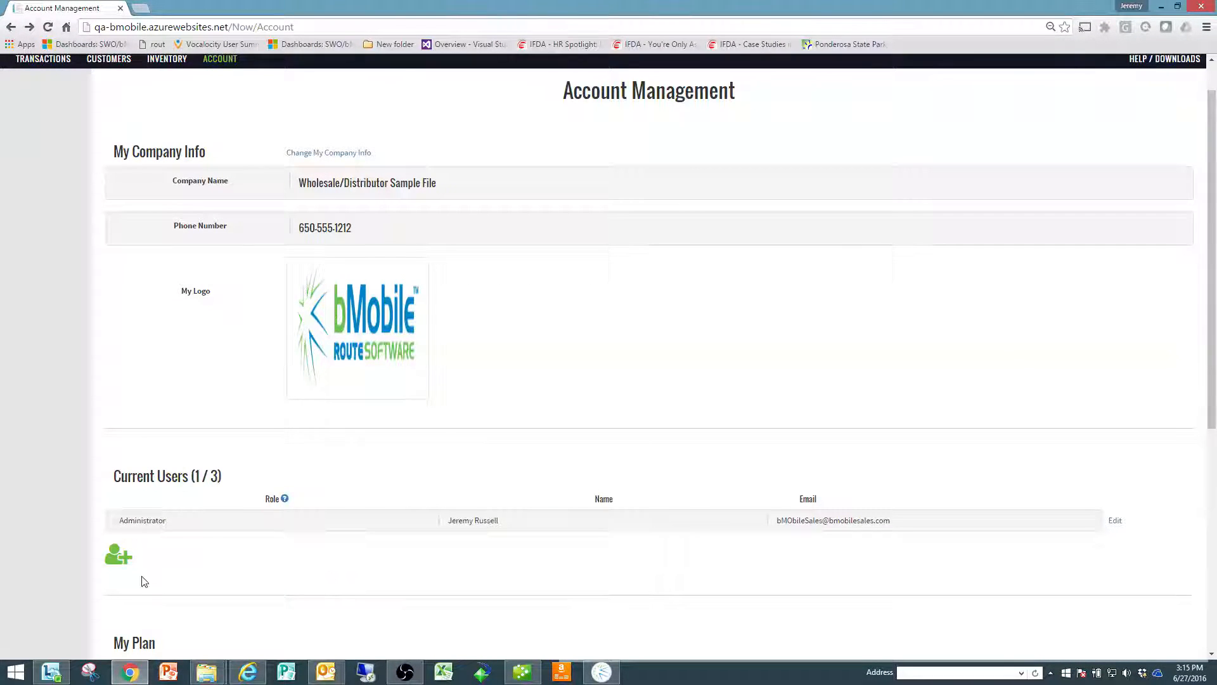
{"action": "left_click", "coordinate": [120, 555]}
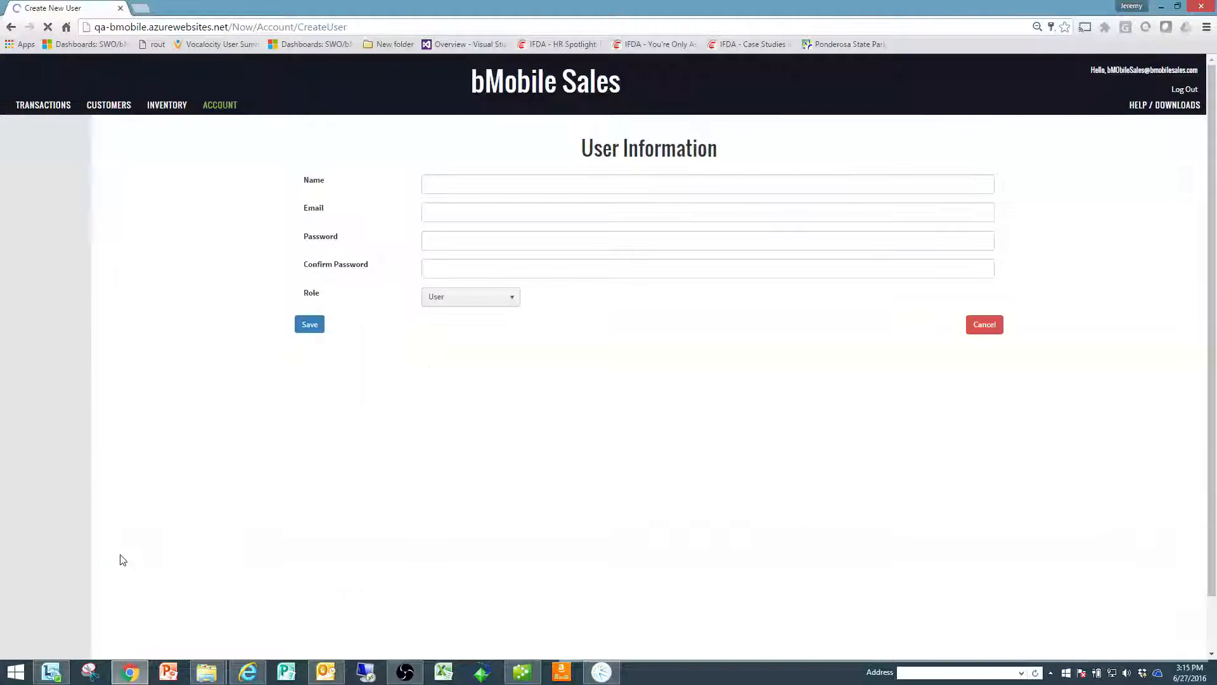
{"action": "left_click", "coordinate": [462, 185]}
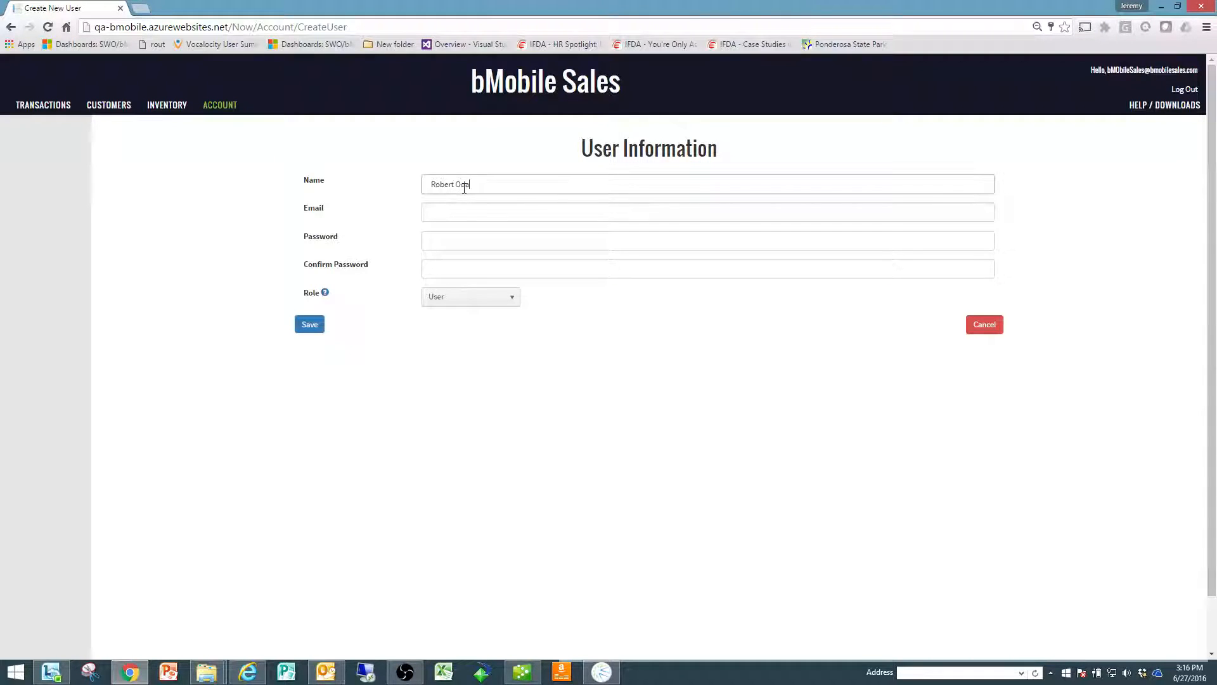
{"action": "key", "text": "Tab"}
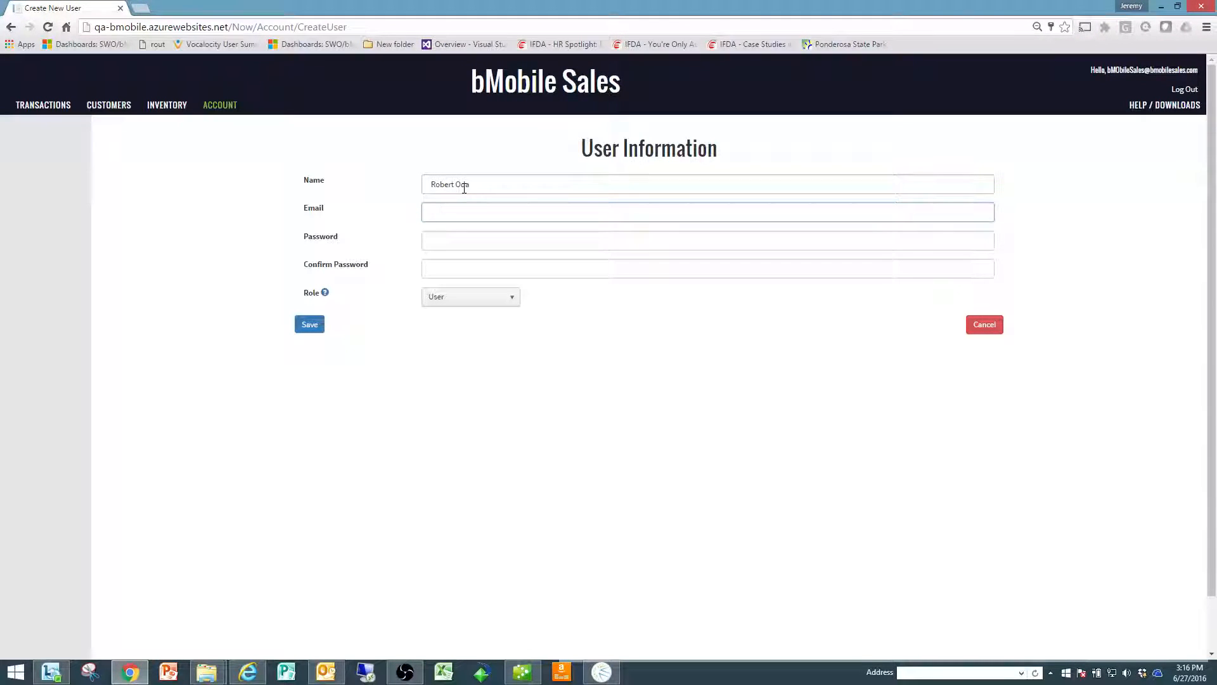
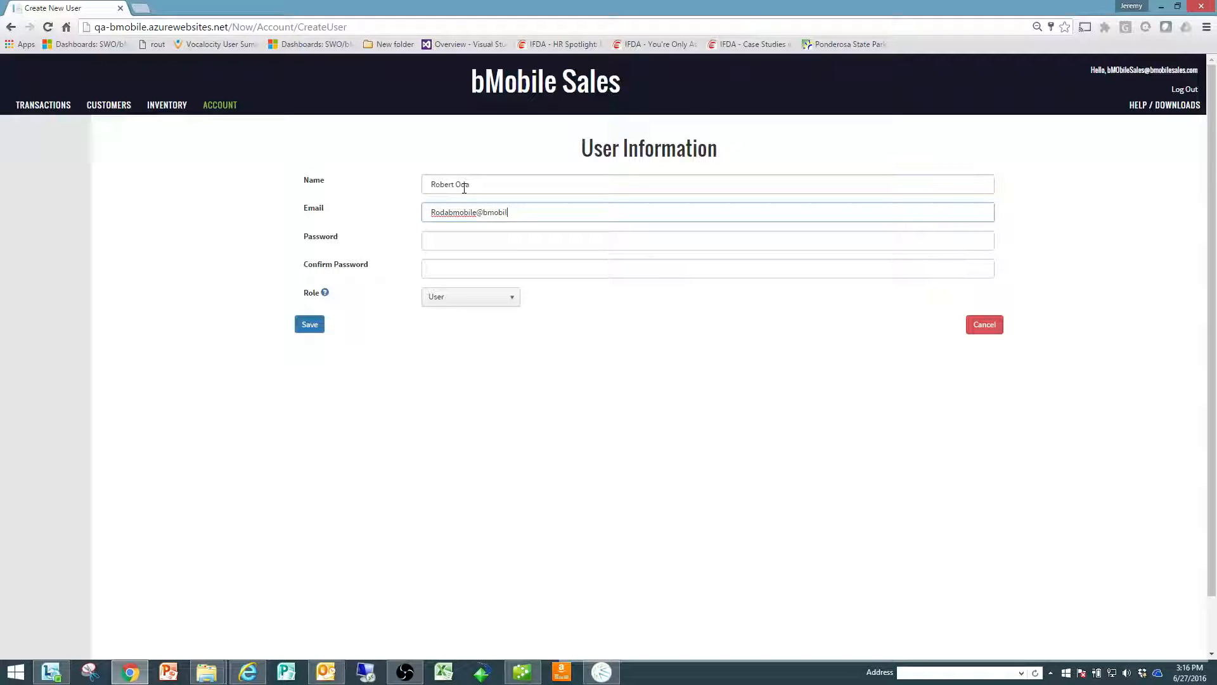
Step: Fill in the new user's email address
{"action": "key", "text": "Tab"}
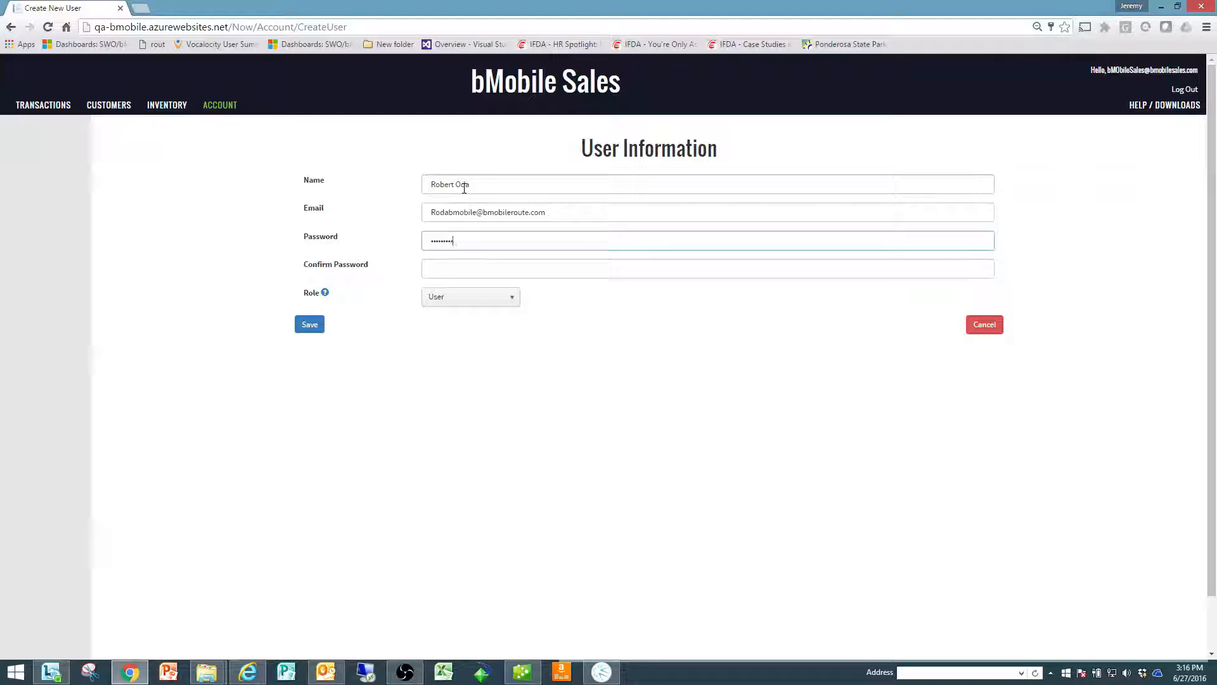
Step: Enter and confirm the new user's password, assign the User role and save the user
{"action": "type", "text": "p"}
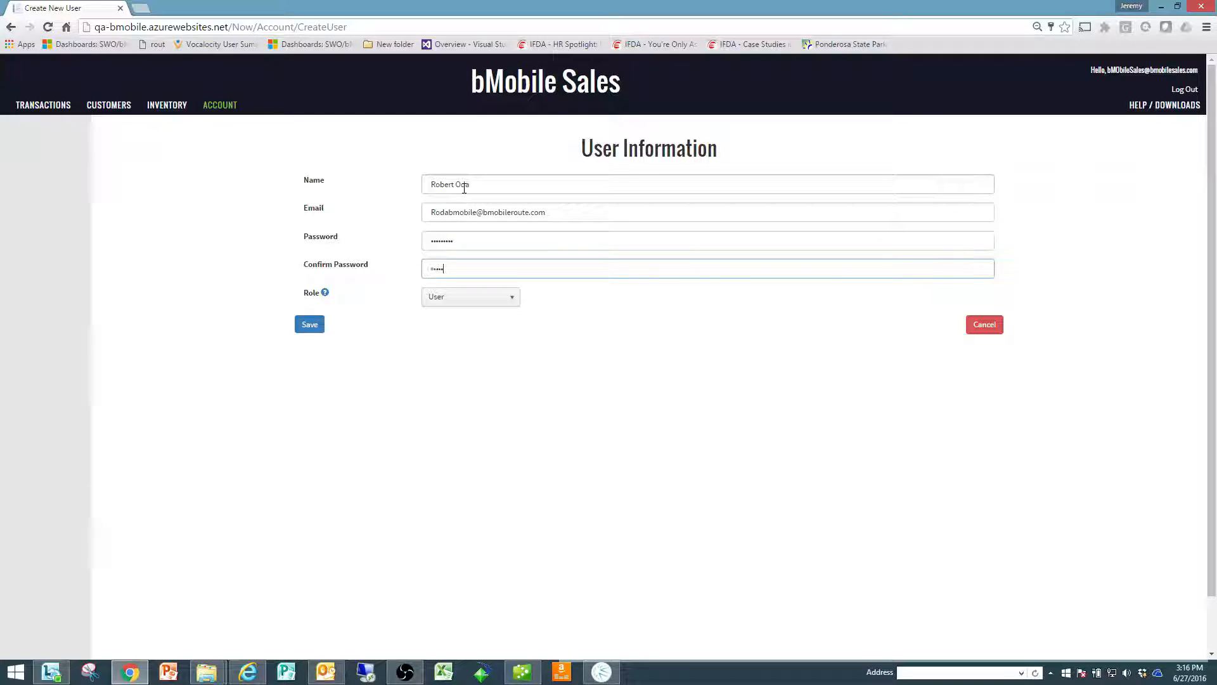
{"action": "type", "text": "or"}
{"action": "left_click", "coordinate": [516, 303]}
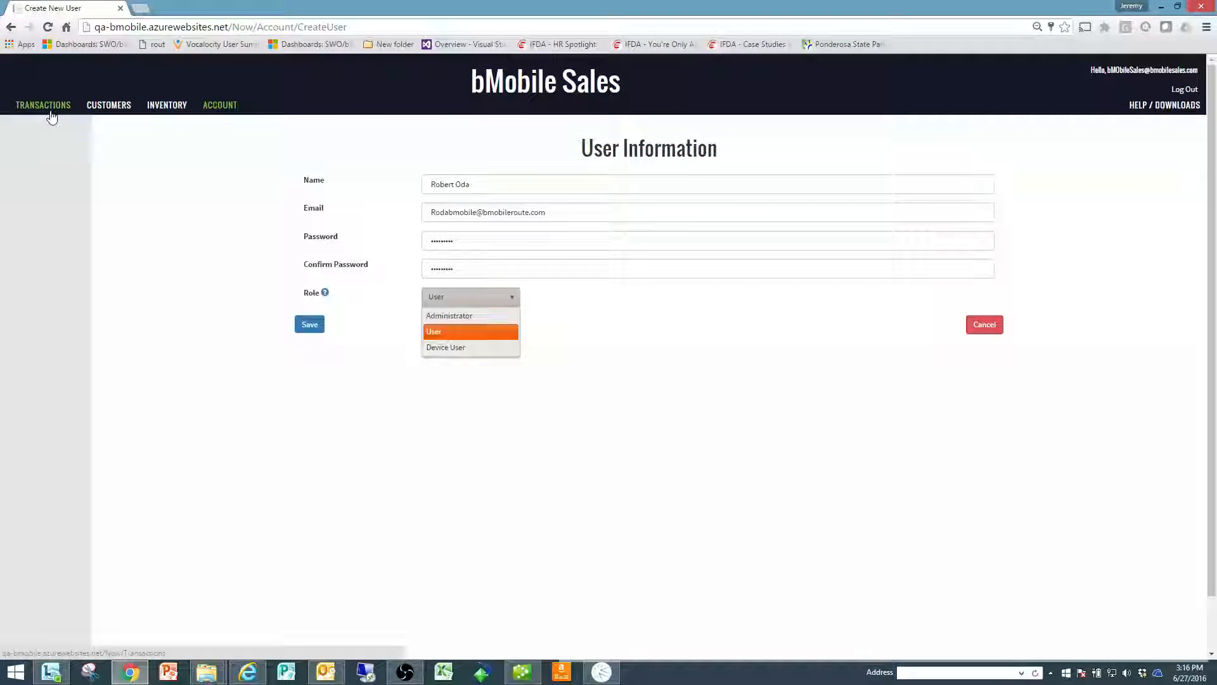
{"action": "left_click", "coordinate": [439, 332]}
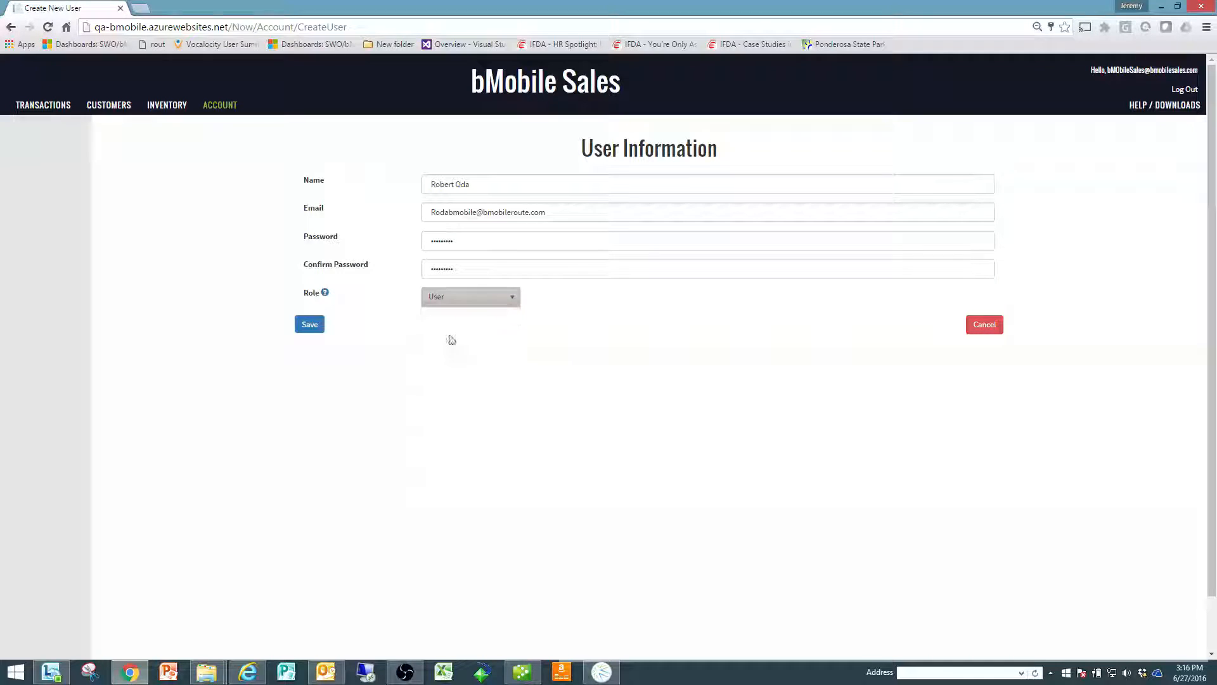
{"action": "left_click", "coordinate": [314, 326]}
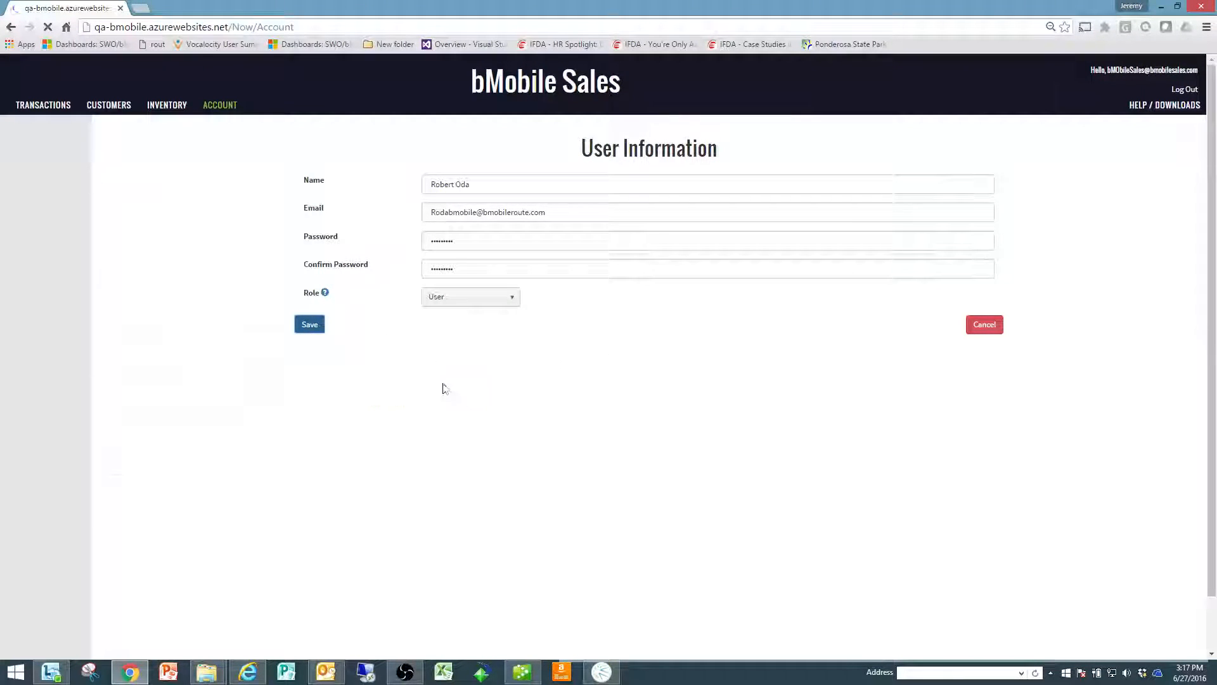
Step: Start adding another user, enter Sales Person as the name and fill in the user's email address
{"action": "left_click", "coordinate": [117, 635]}
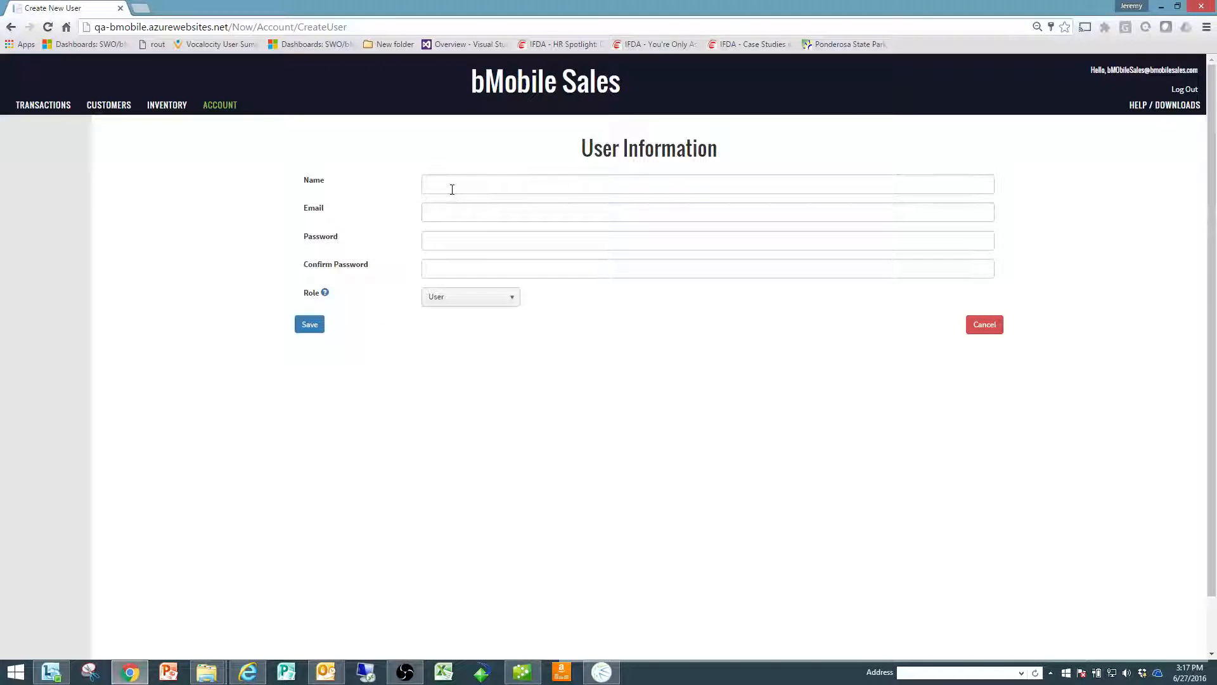
{"action": "left_click", "coordinate": [452, 189]}
{"action": "type", "text": "Sa"}
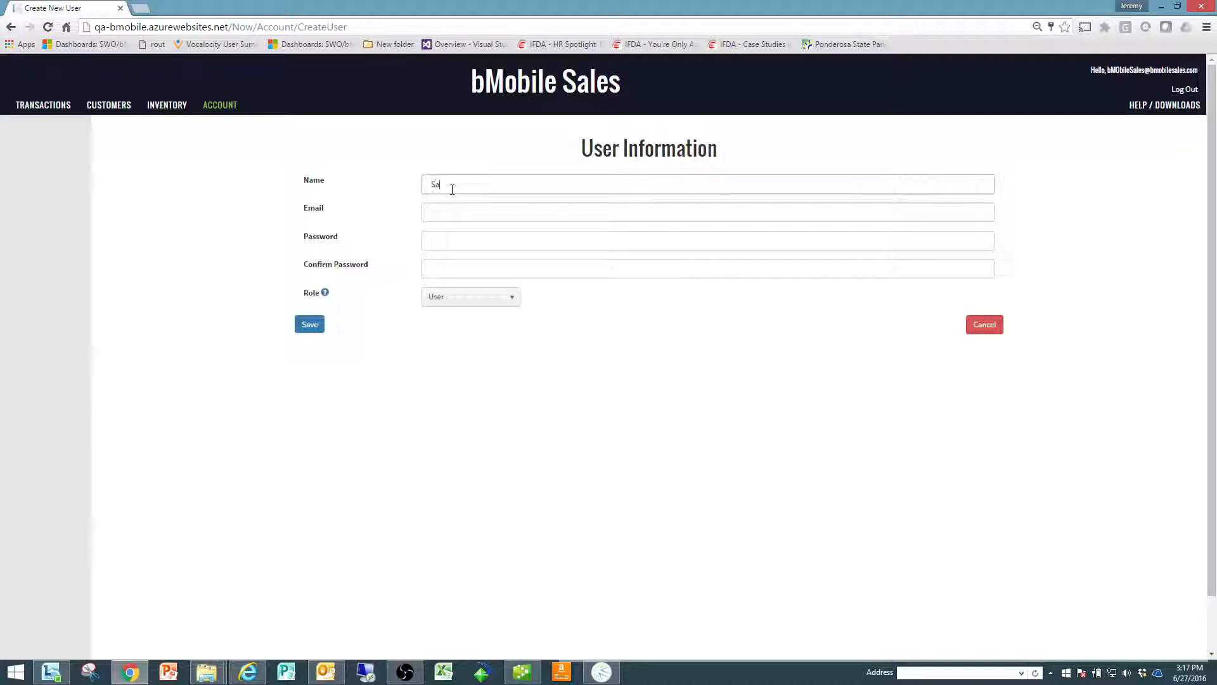
{"action": "type", "text": "les Person"}
{"action": "key", "text": "Tab"}
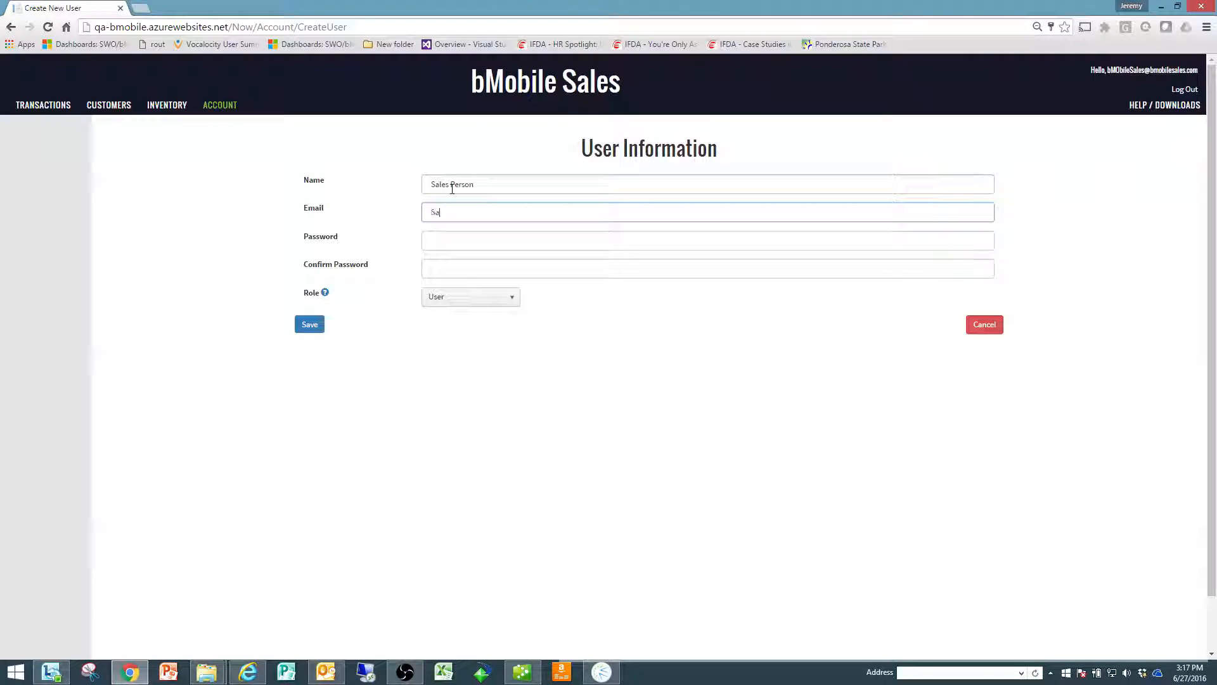
{"action": "key", "text": "Tab"}
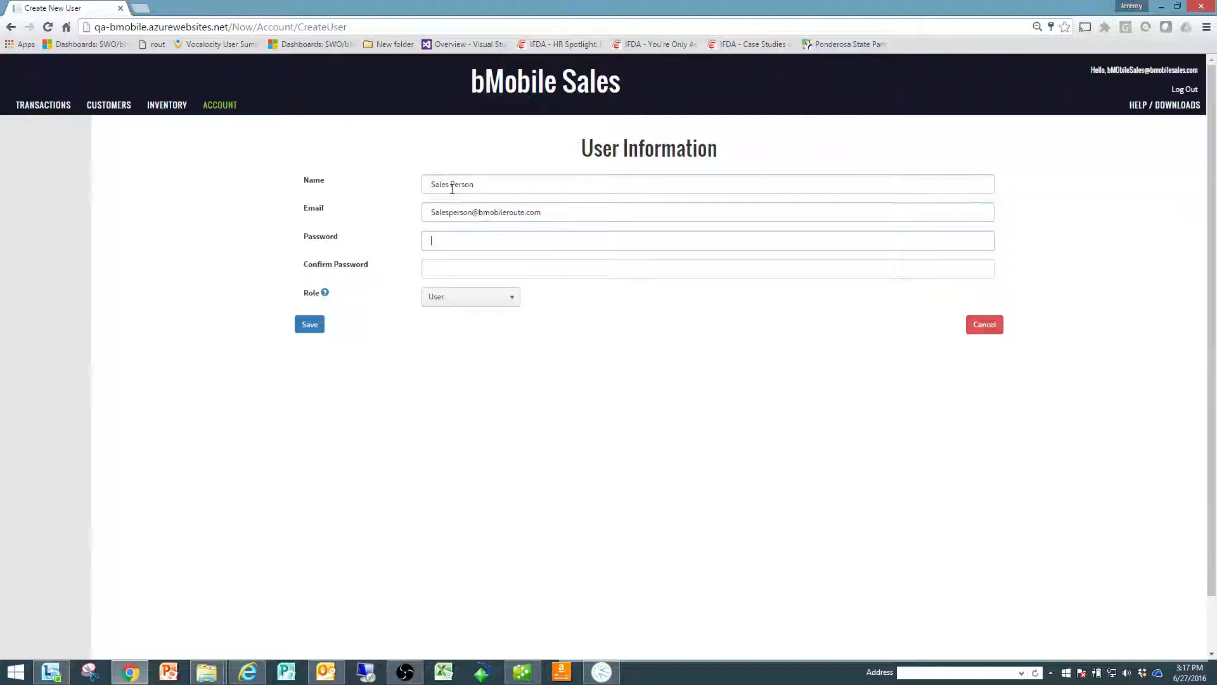
Step: Enter and confirm the Sales Person user's password, choose the Device User role and save the user
{"action": "type", "text": "••••••••"}
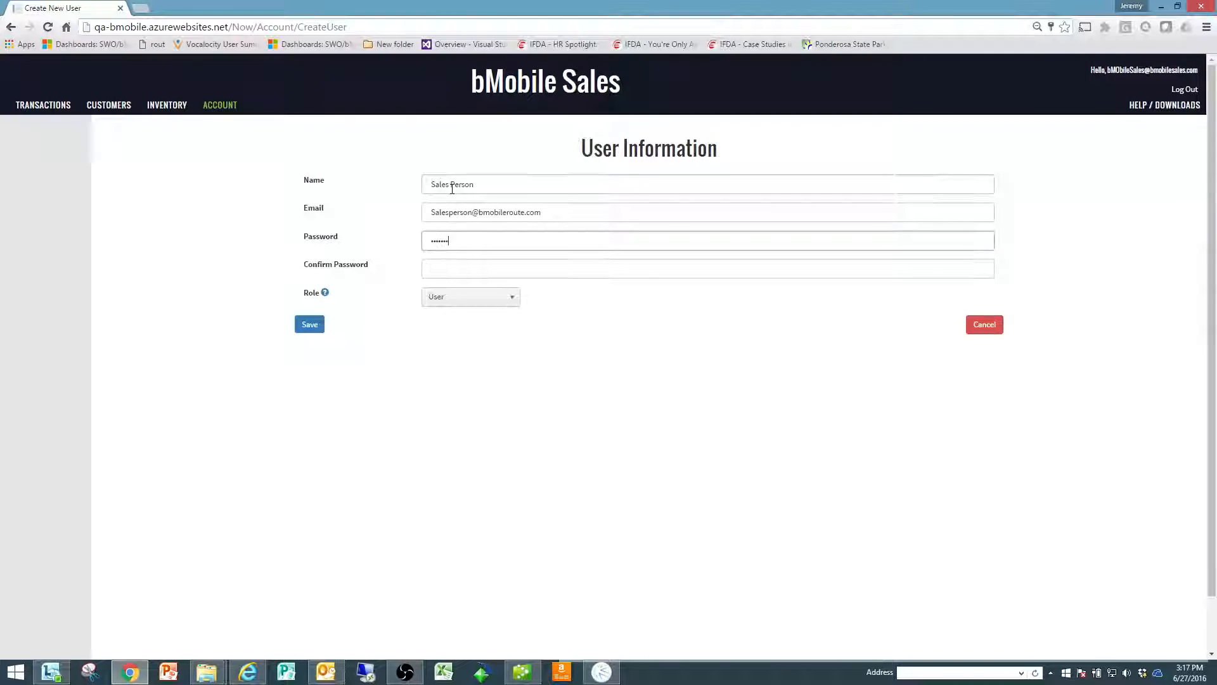
{"action": "key", "text": "Tab"}
{"action": "type", "text": "•"}
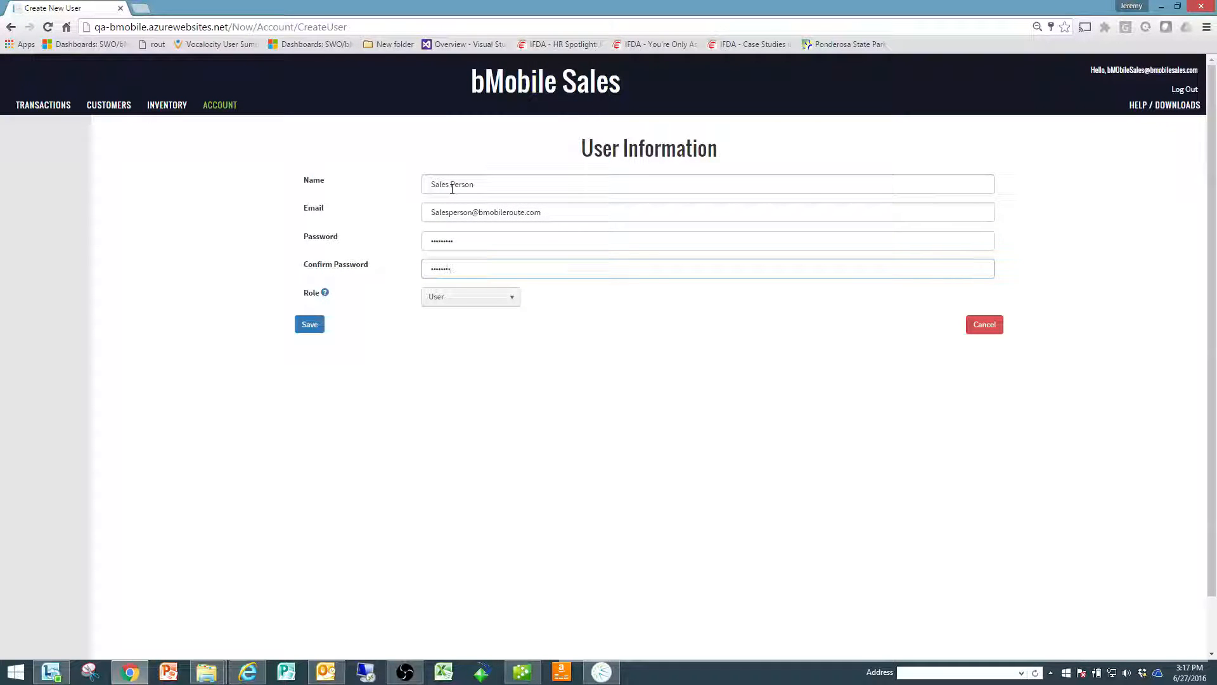
{"action": "left_click", "coordinate": [473, 297]}
{"action": "left_click", "coordinate": [480, 348]}
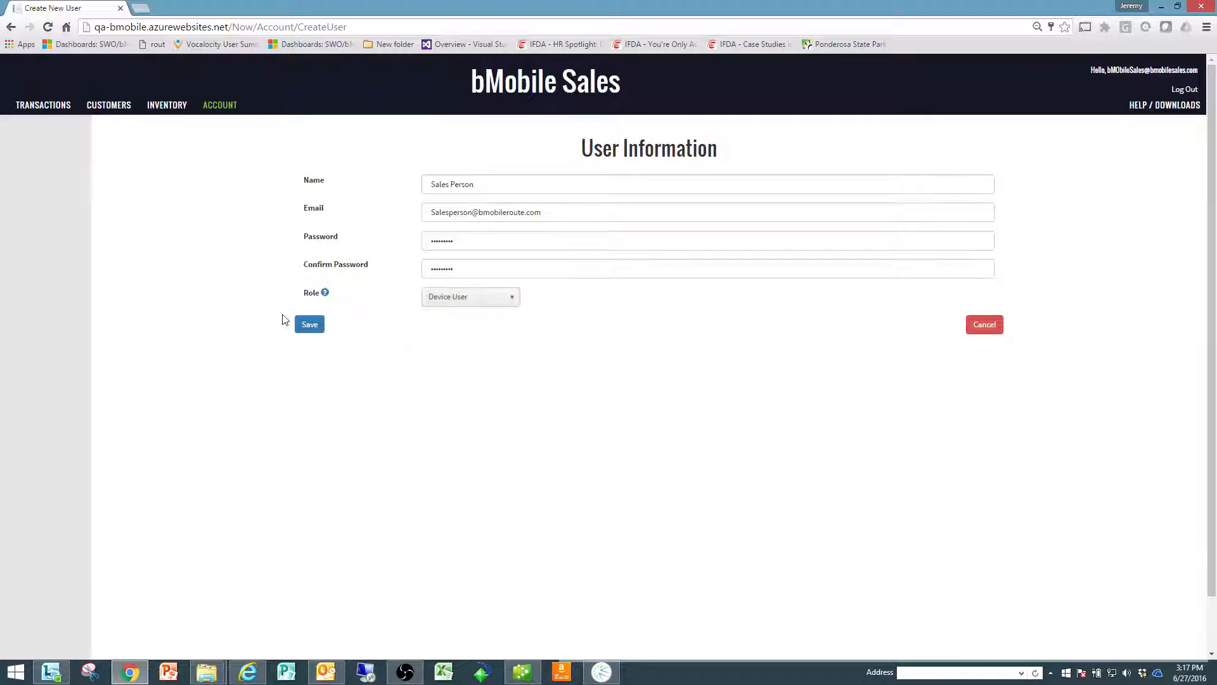
{"action": "left_click", "coordinate": [310, 324]}
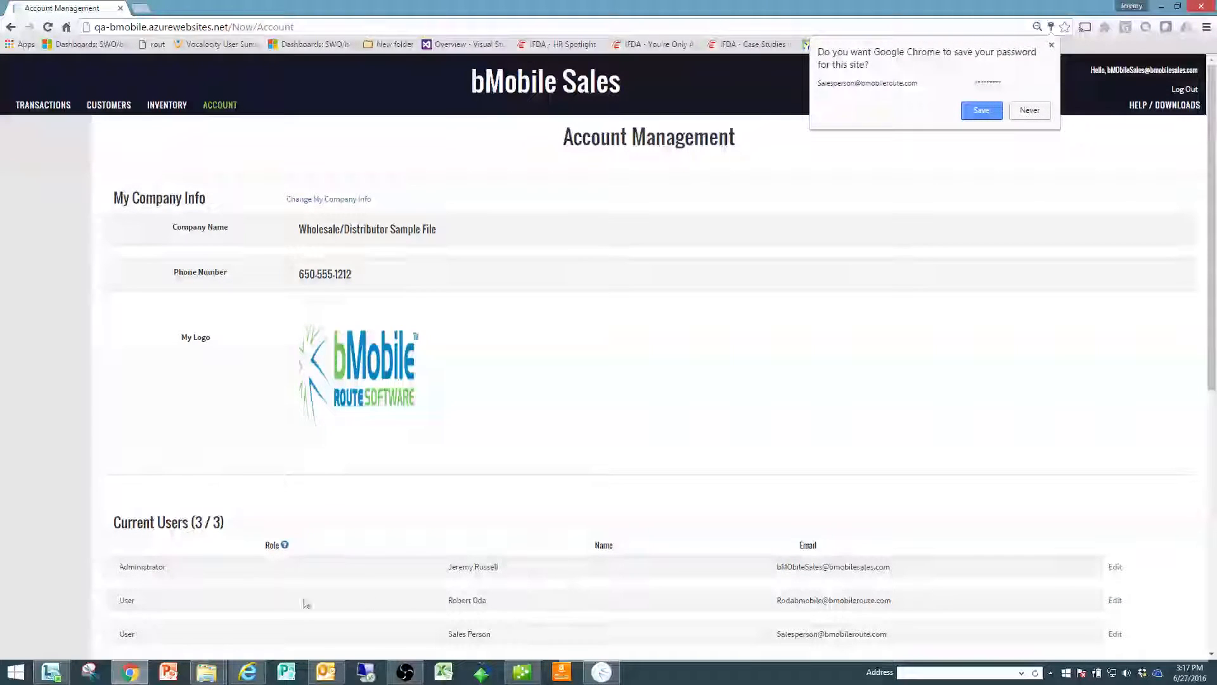
Step: Edit the Sales Person user under Current Users, set the role to Device User and save the change
{"action": "left_click", "coordinate": [349, 632]}
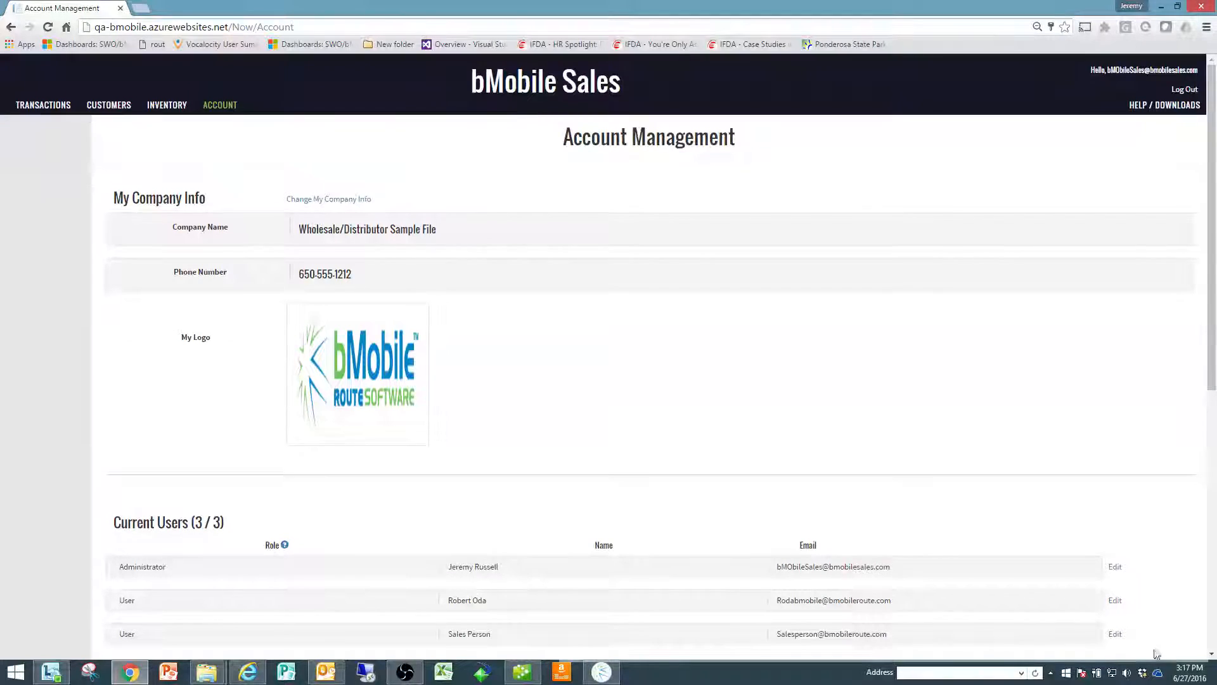
{"action": "left_click", "coordinate": [1115, 633]}
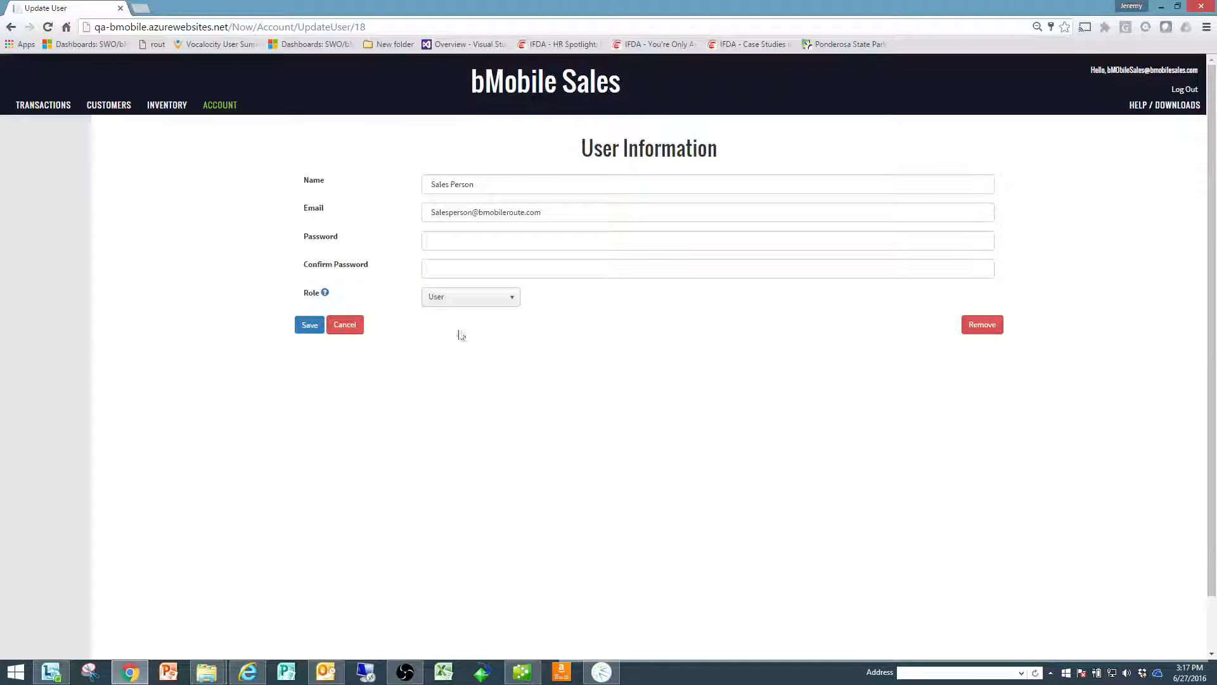
{"action": "left_click", "coordinate": [505, 301]}
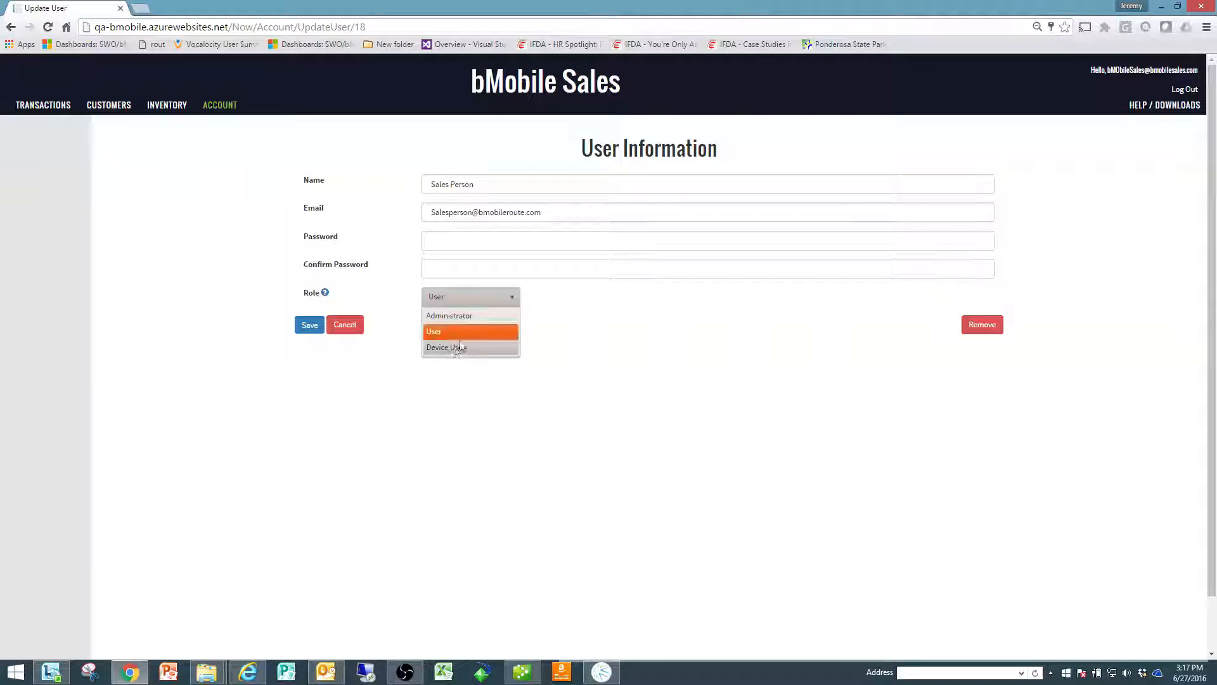
{"action": "left_click", "coordinate": [501, 348]}
{"action": "left_click", "coordinate": [310, 327]}
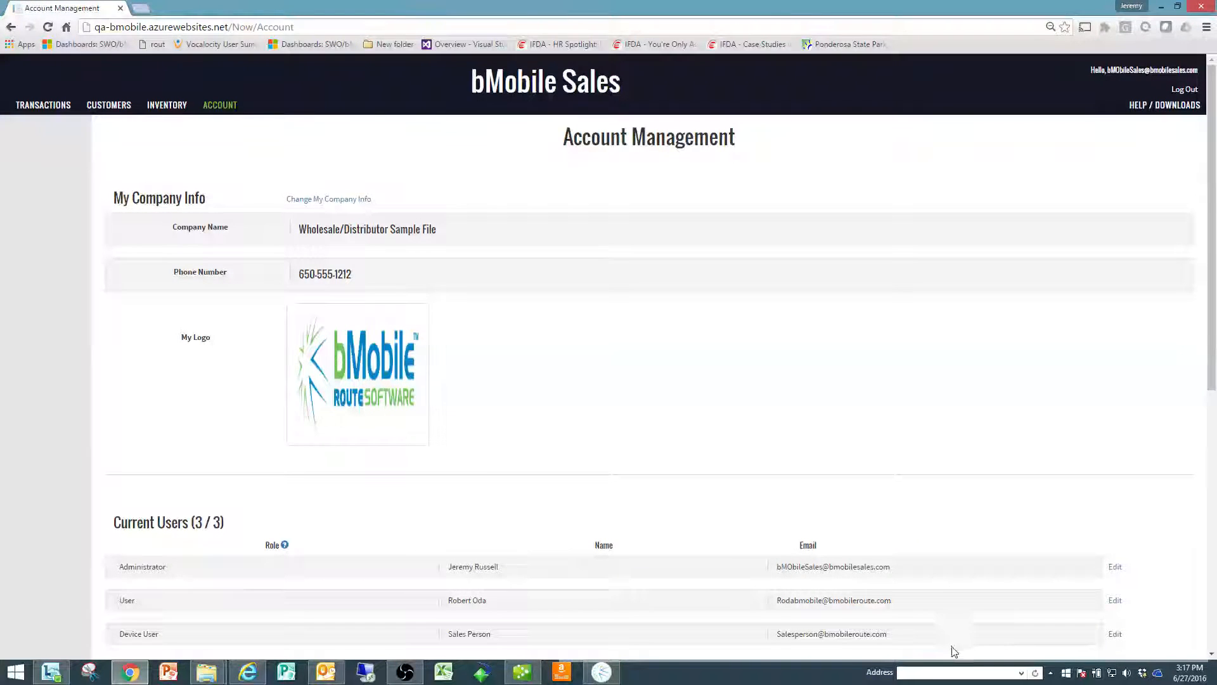
Step: View the details of the account with the User role and return to Account Management
{"action": "left_click", "coordinate": [1116, 601]}
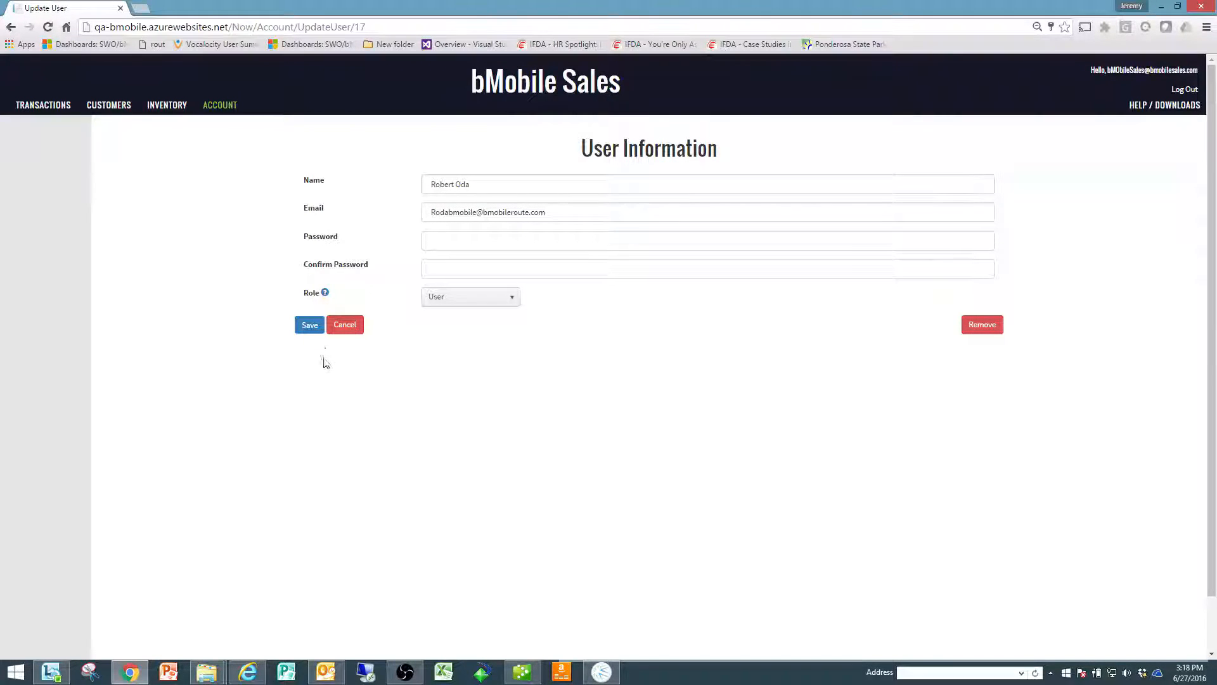
{"action": "left_click", "coordinate": [10, 27]}
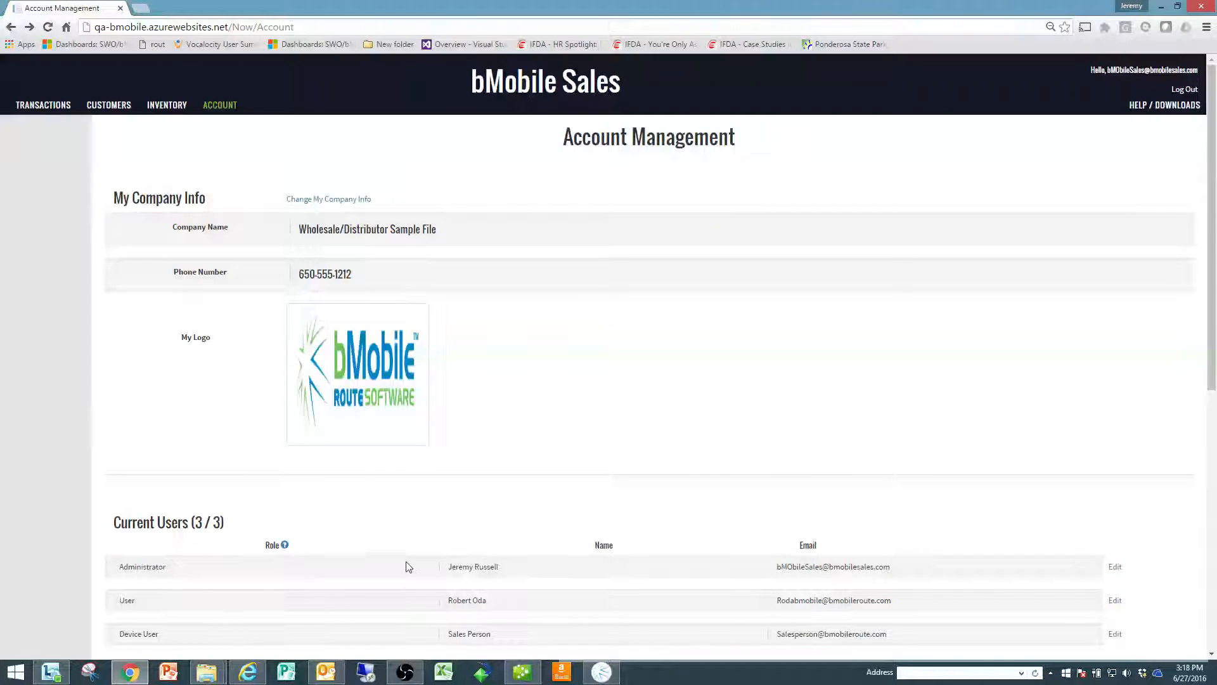
Step: Review the users and plan sections, view the credit card and billing update form, and cancel it
{"action": "scroll", "coordinate": [393, 567], "scroll_direction": "down", "scroll_amount": 2}
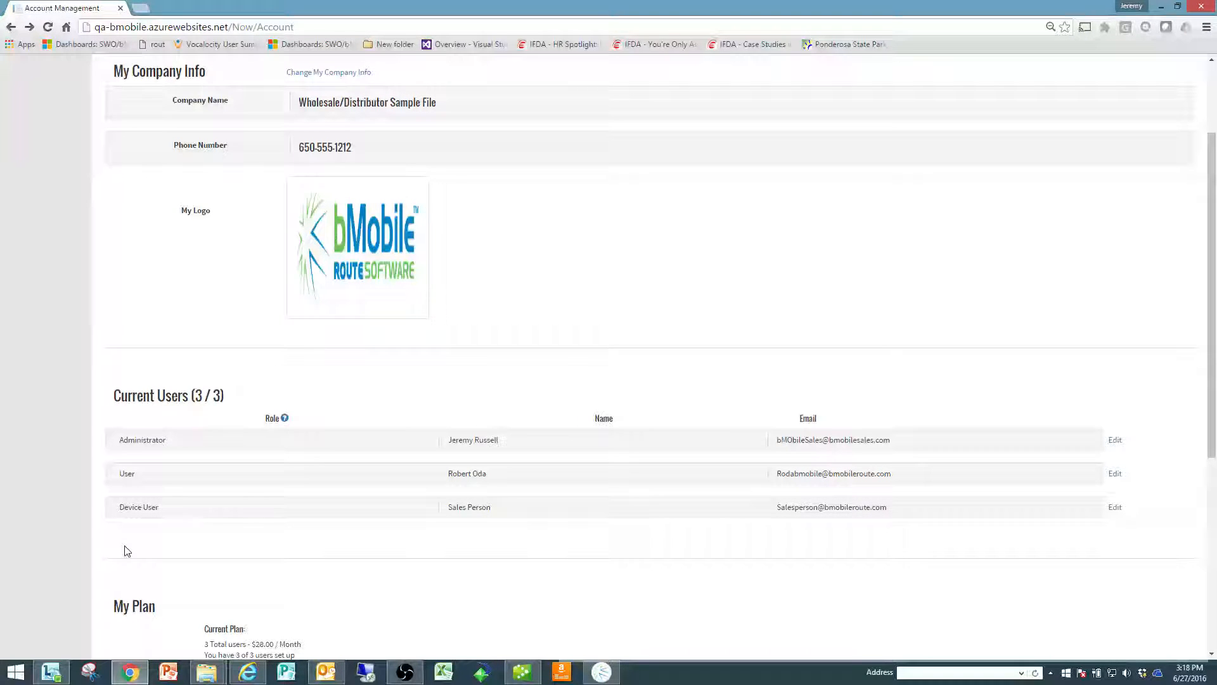
{"action": "scroll", "coordinate": [196, 592], "scroll_direction": "down", "scroll_amount": 1}
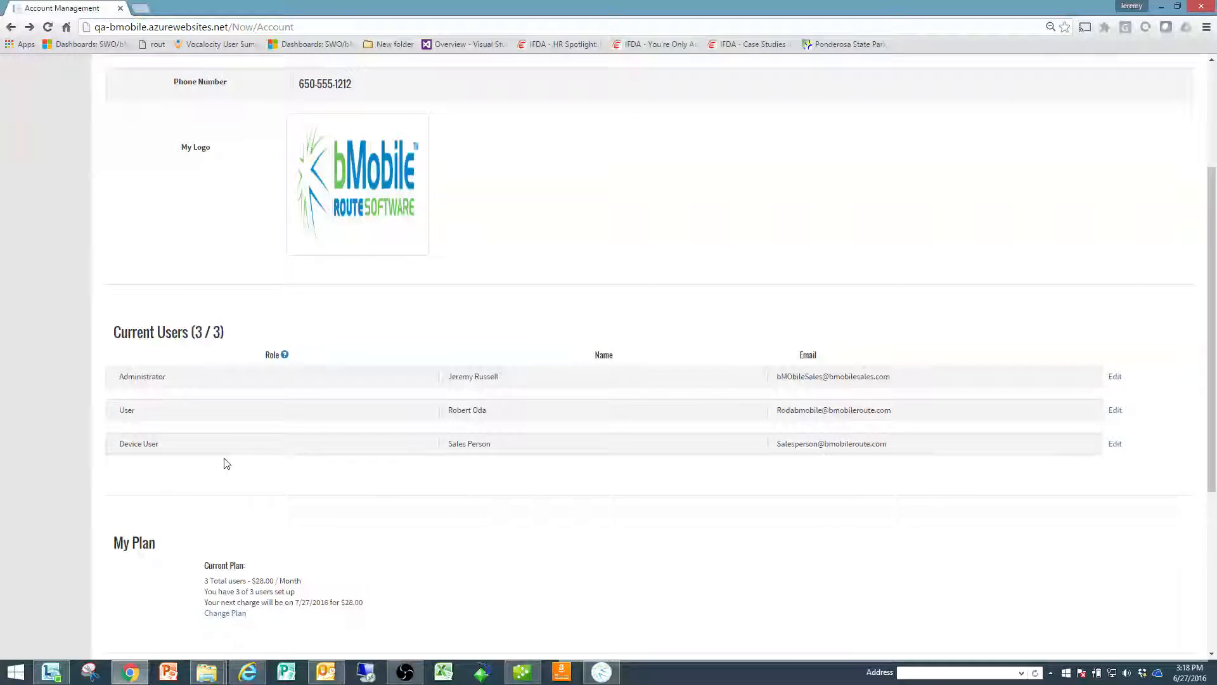
{"action": "scroll", "coordinate": [226, 463], "scroll_direction": "down", "scroll_amount": 3}
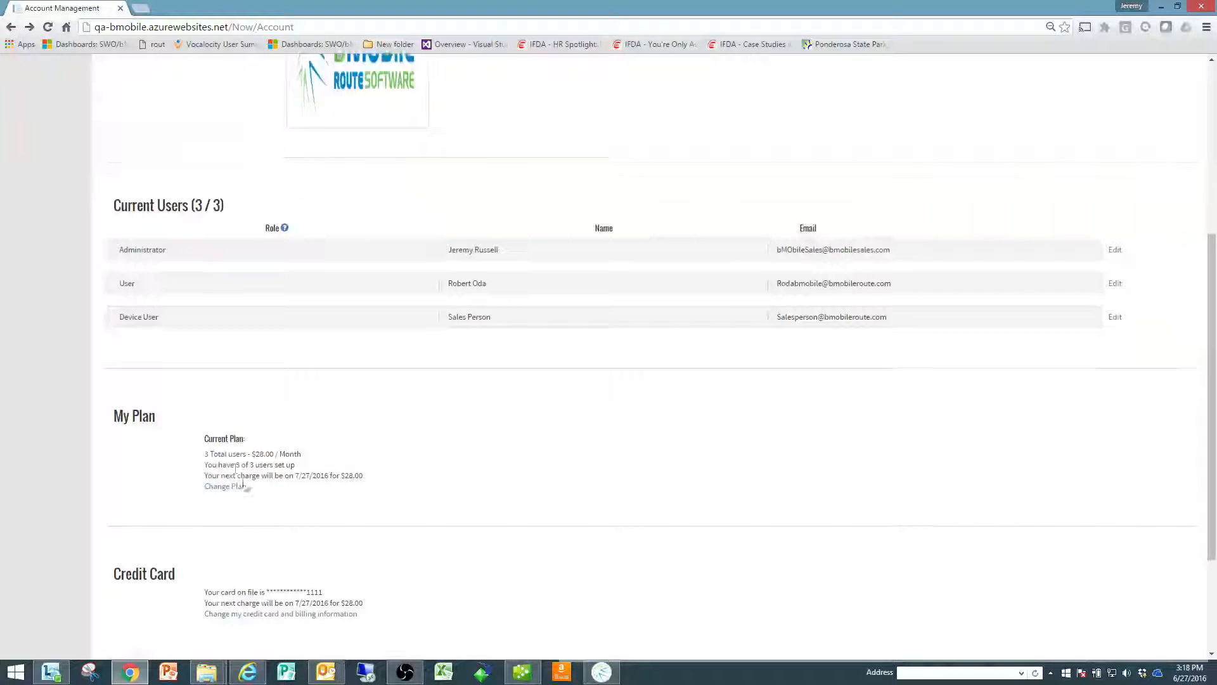
{"action": "scroll", "coordinate": [264, 508], "scroll_direction": "down", "scroll_amount": 2}
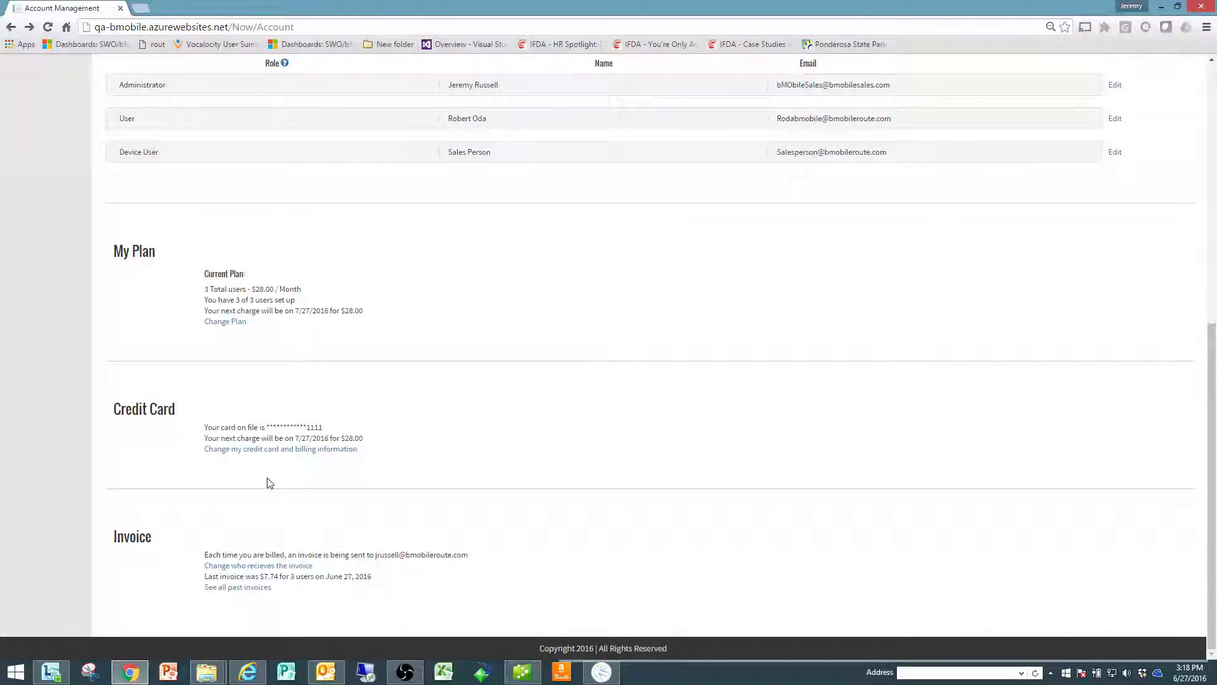
{"action": "left_click", "coordinate": [280, 450]}
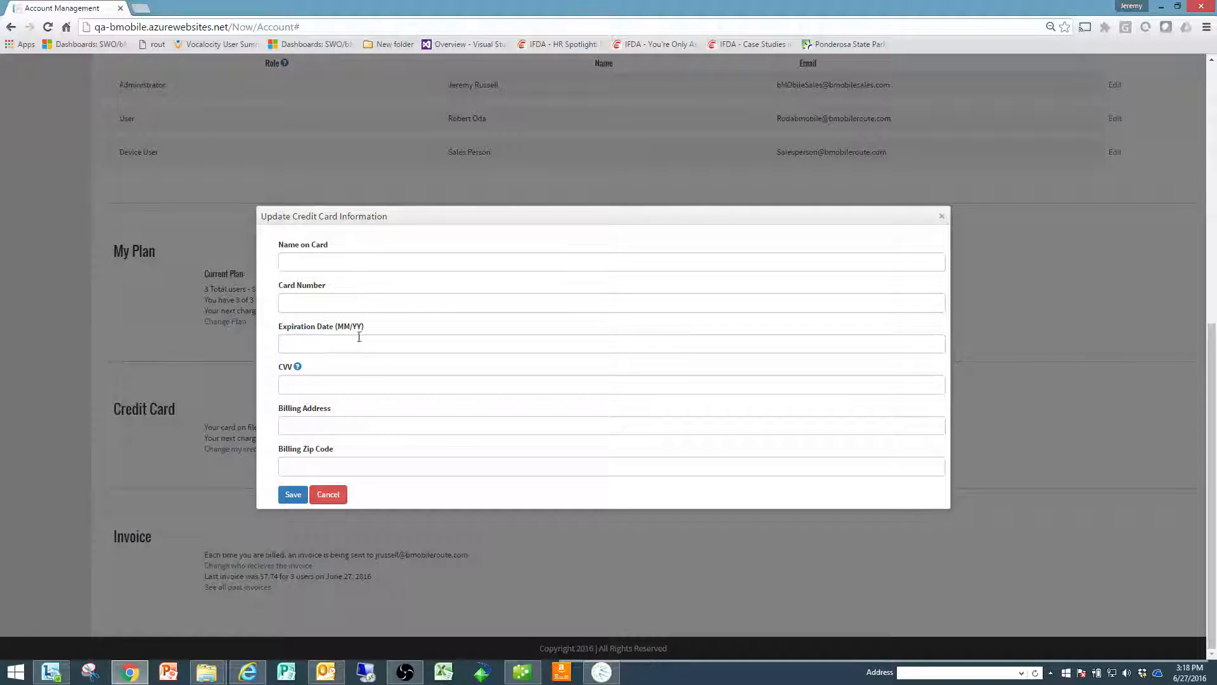
{"action": "left_click", "coordinate": [336, 495]}
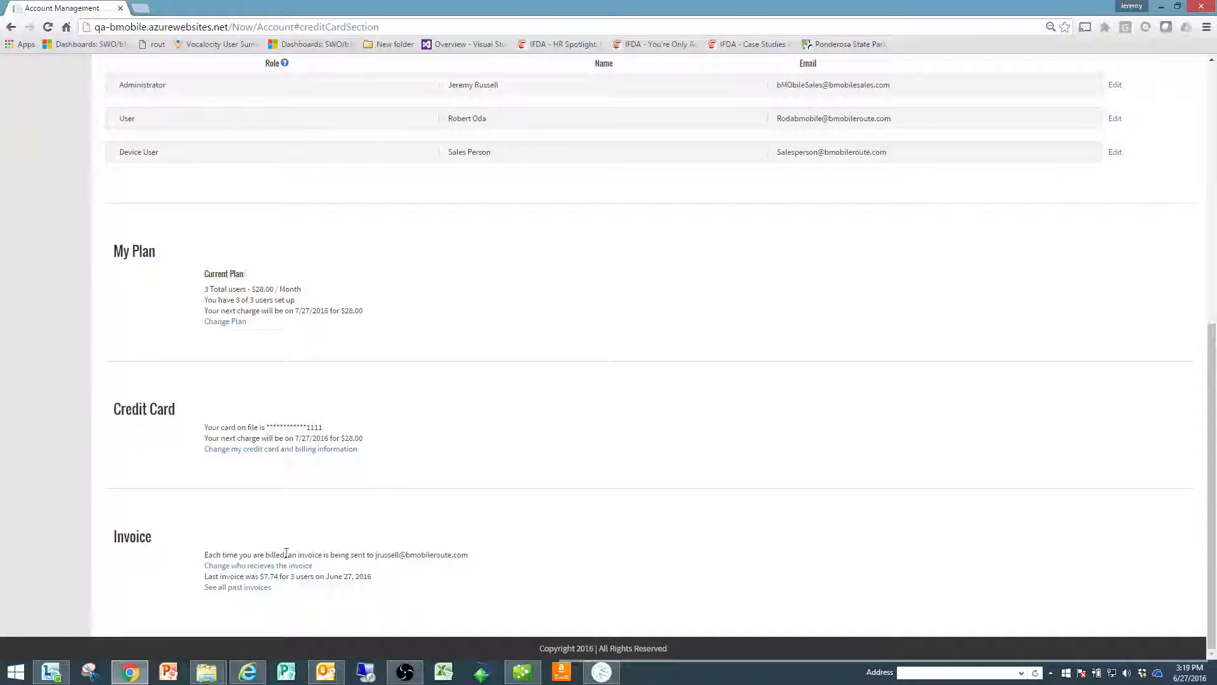
Step: View the past invoices, inspect the $7.74 invoice for 3 users and close the invoice history
{"action": "left_click", "coordinate": [238, 588]}
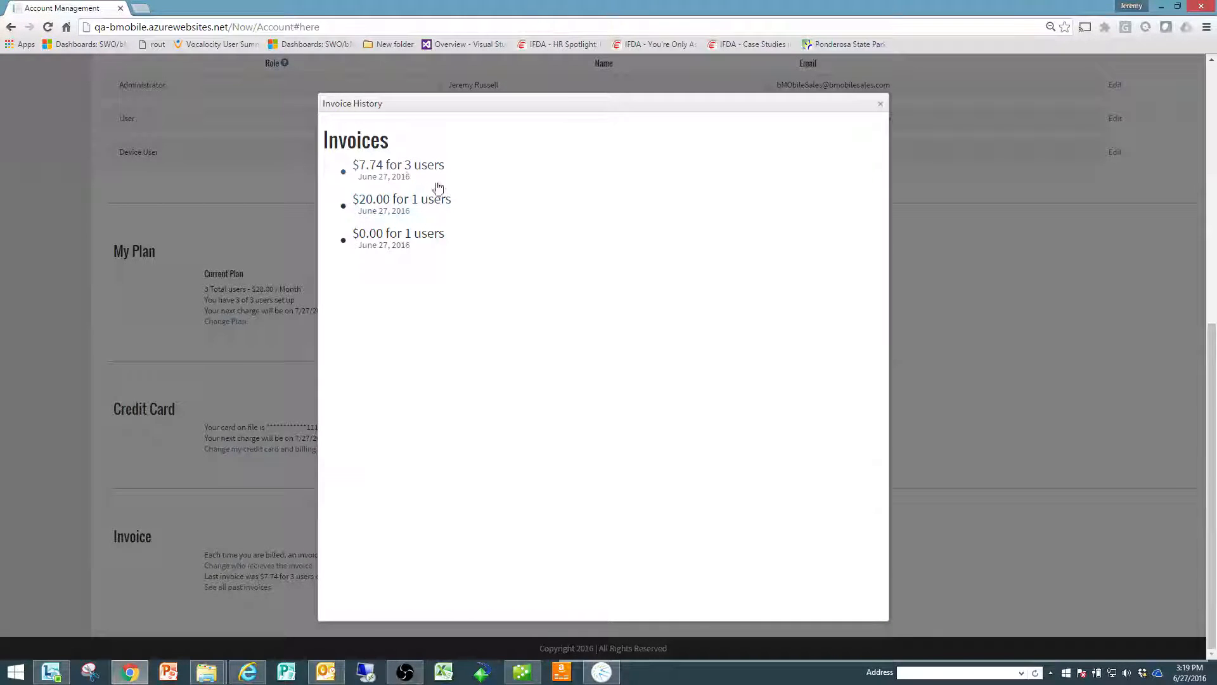
{"action": "left_click", "coordinate": [391, 171]}
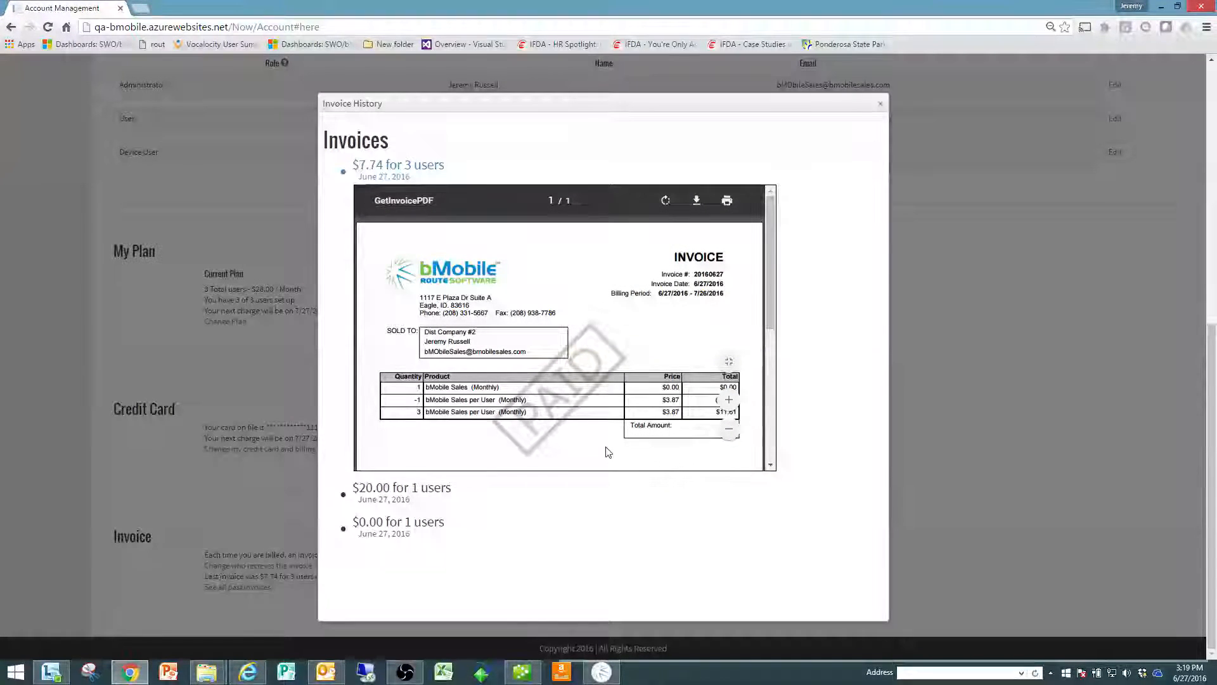
{"action": "left_click", "coordinate": [881, 104]}
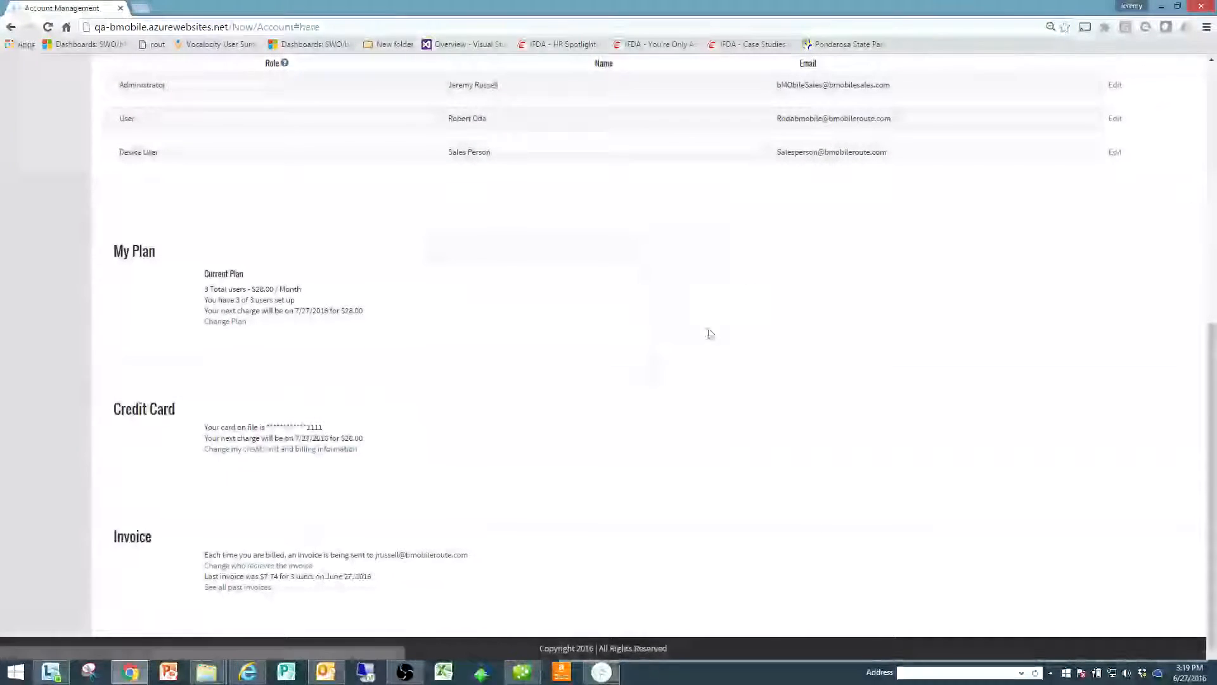
Step: Open the setting for who receives the invoice and save it with the existing email address
{"action": "left_click", "coordinate": [237, 566]}
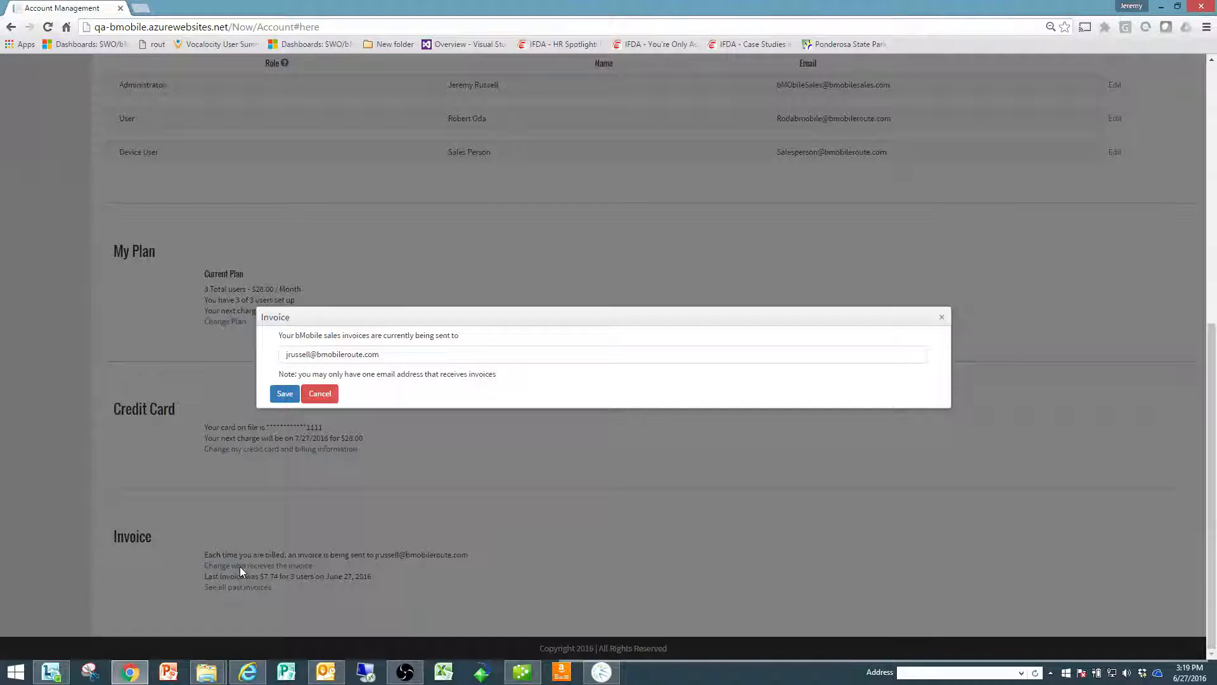
{"action": "left_click", "coordinate": [284, 395]}
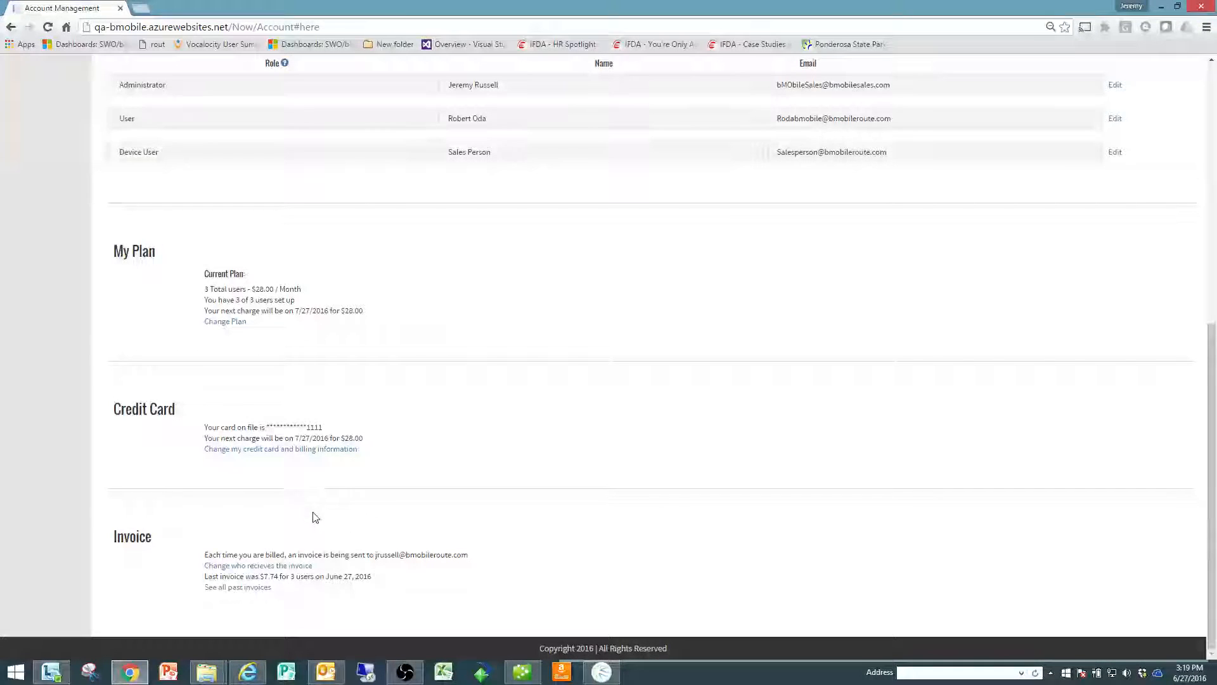